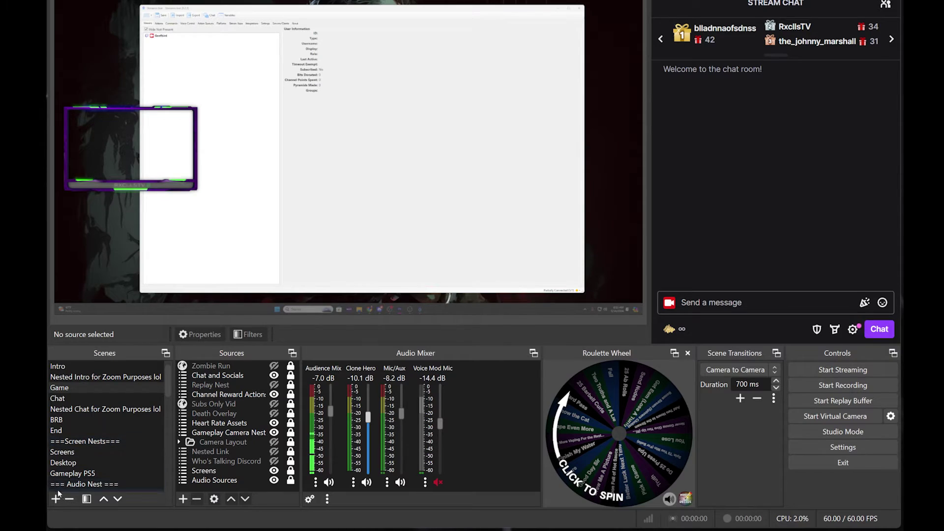
- Add a new OBS scene named 'Walk On Videos'
click(56, 498)
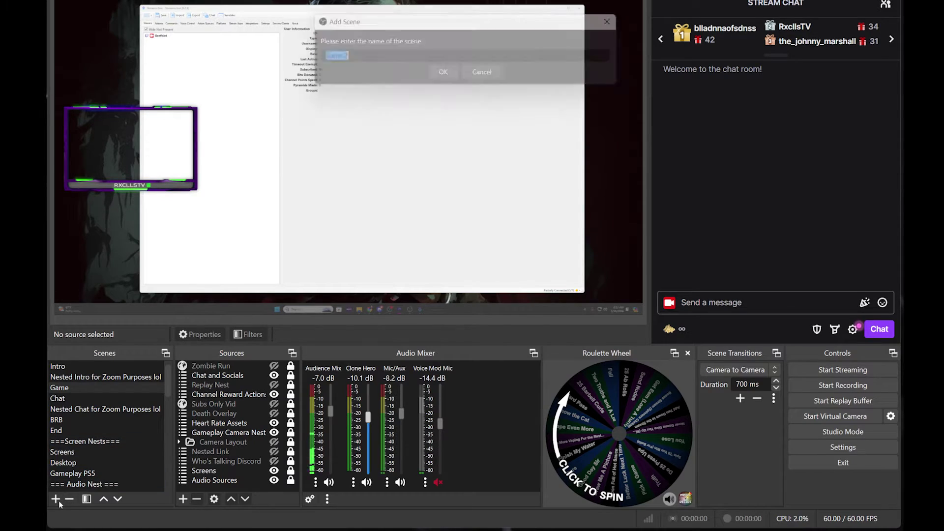
text(Walk On Videos)
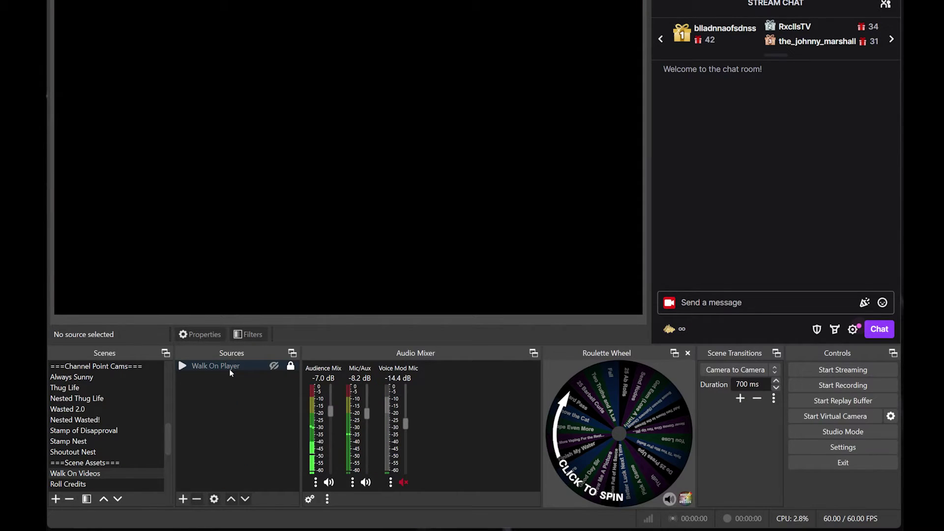
click(229, 369)
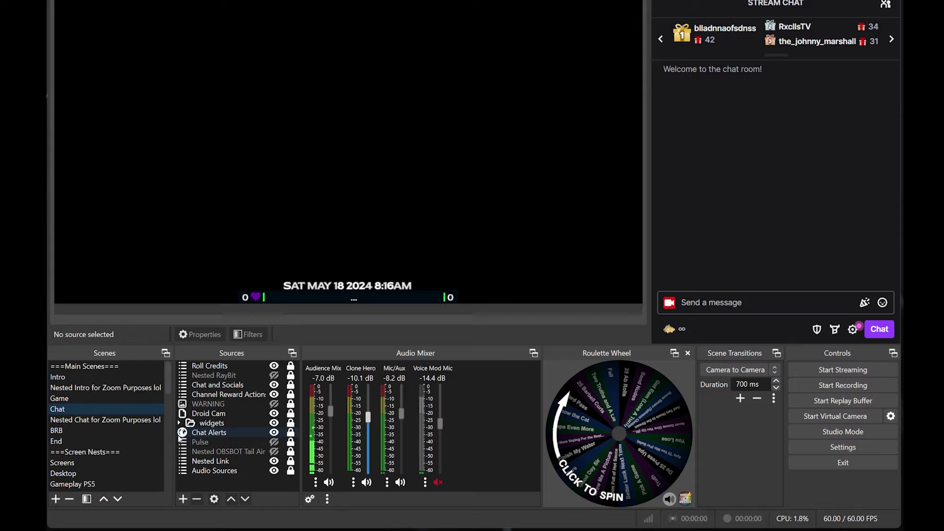
- Nest the existing Walk On Videos scene as a source in the Chat scene
click(183, 499)
click(217, 381)
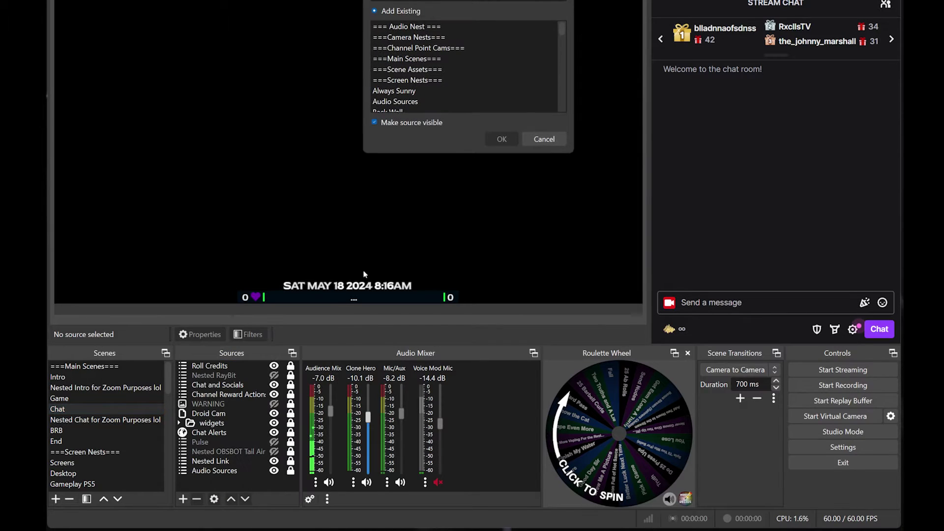
scroll(464, 63, down, 12)
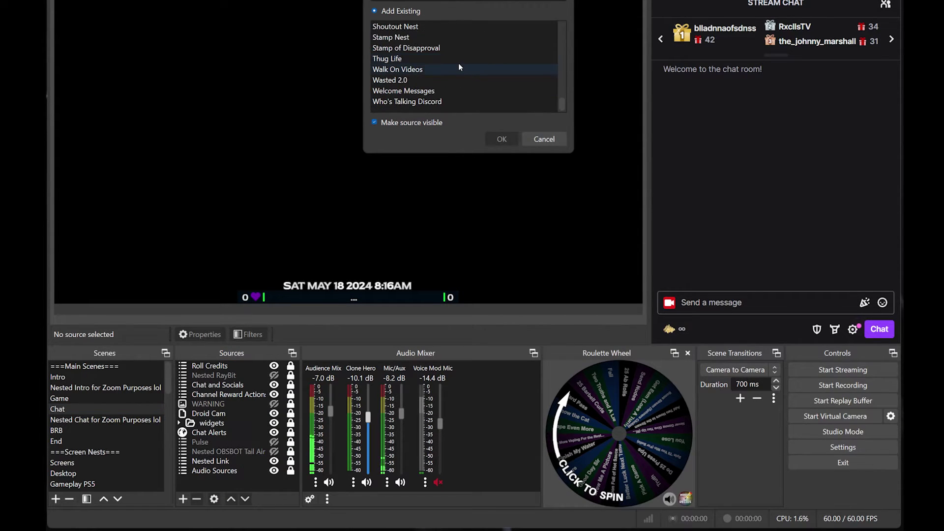
click(413, 70)
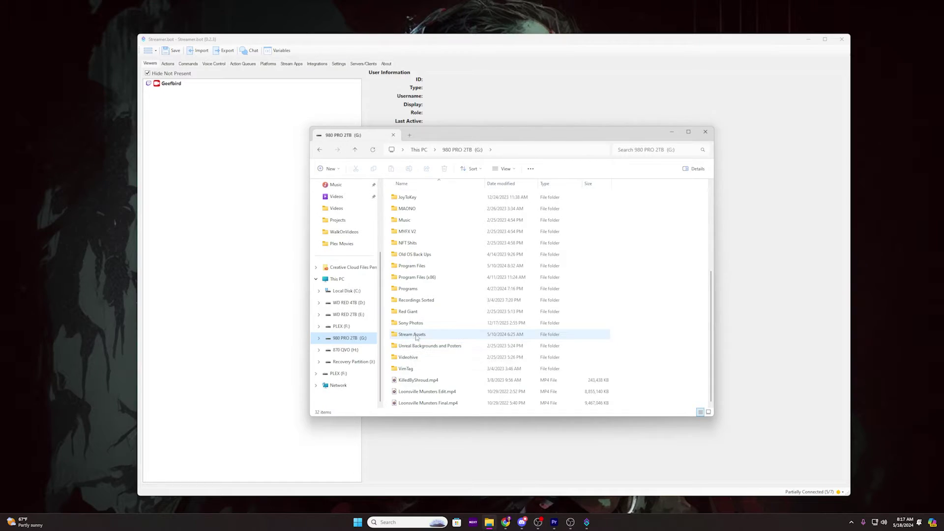
- Browse to G:\Stream Assets\WalkOnVideos and view its per-viewer and Not Subscribed folders
double_click(413, 334)
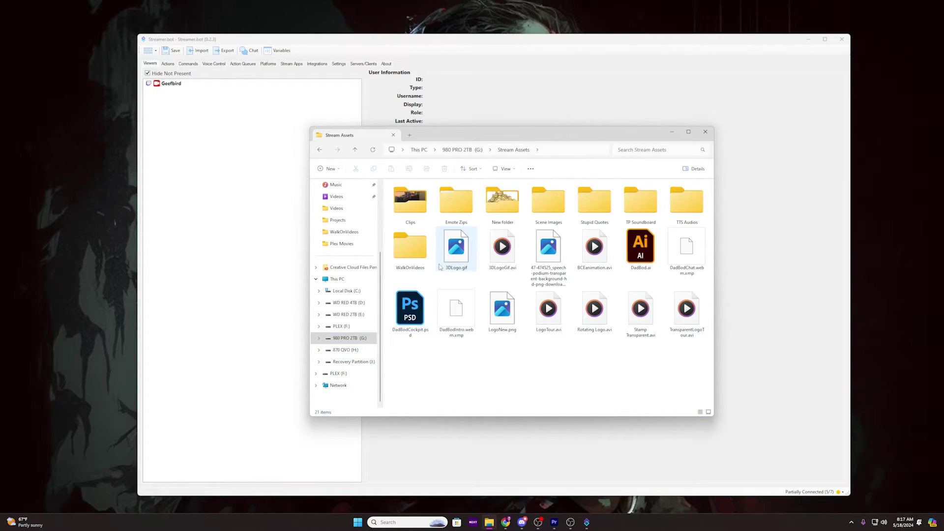
double_click(421, 253)
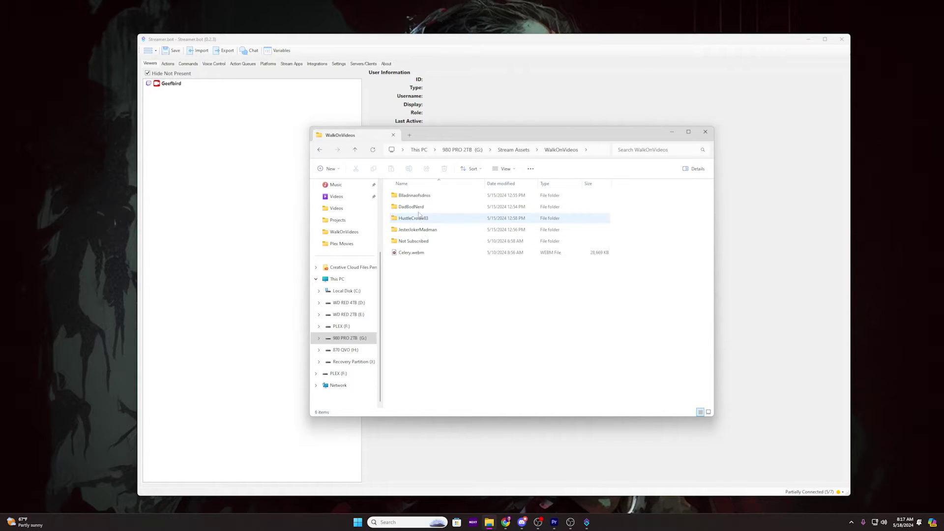
mouse_move(418, 246)
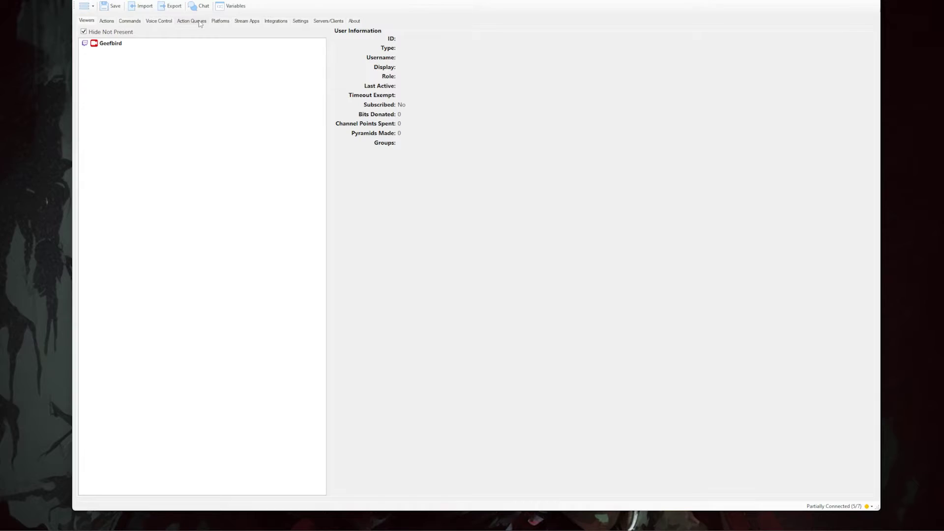
click(200, 22)
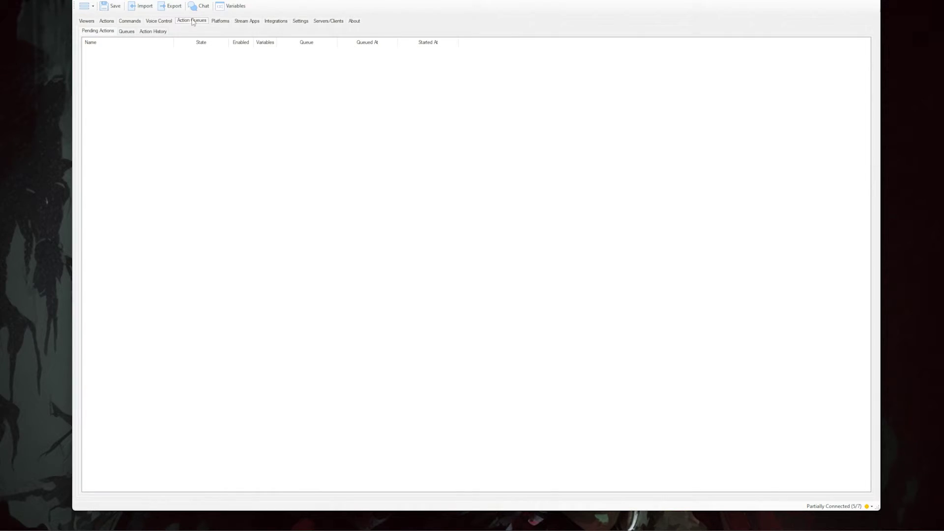
- Create a blocking action queue named 'Walk On Videos' and select it
click(127, 32)
right_click(147, 243)
click(176, 239)
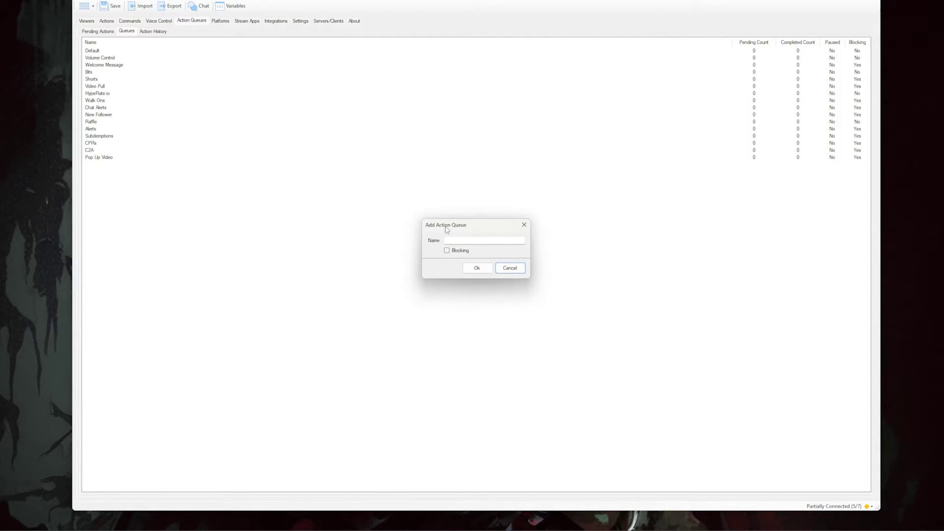
click(484, 239)
click(478, 267)
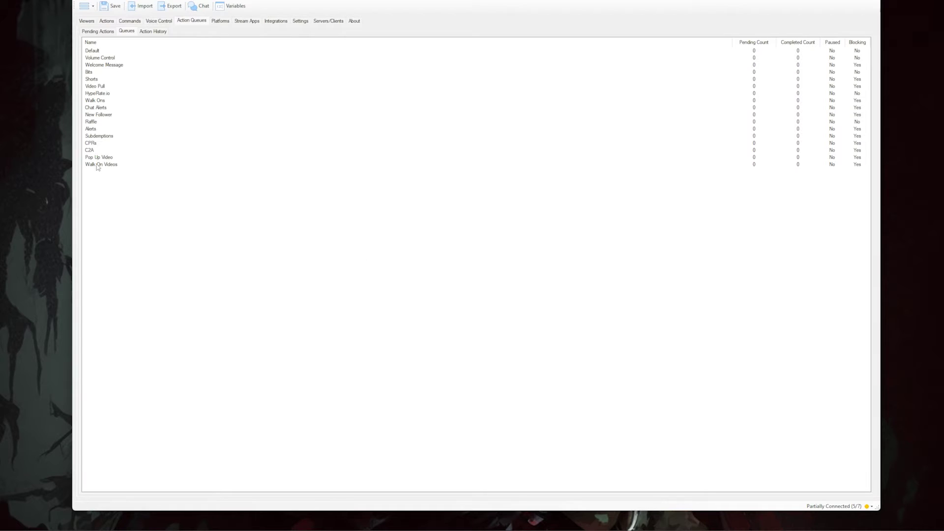
click(98, 166)
- On the Actions page, dismiss the Add Action dialog and review Nah Son's settings unchanged
click(114, 21)
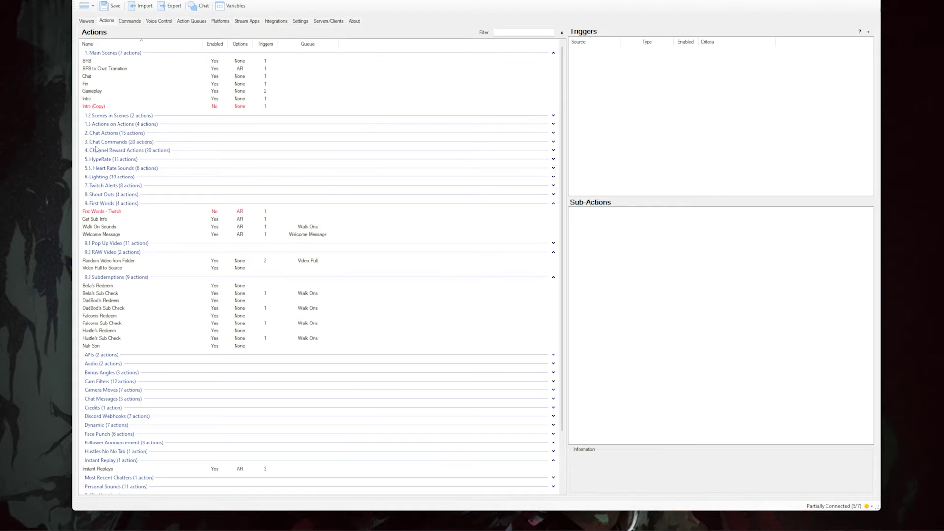
right_click(200, 341)
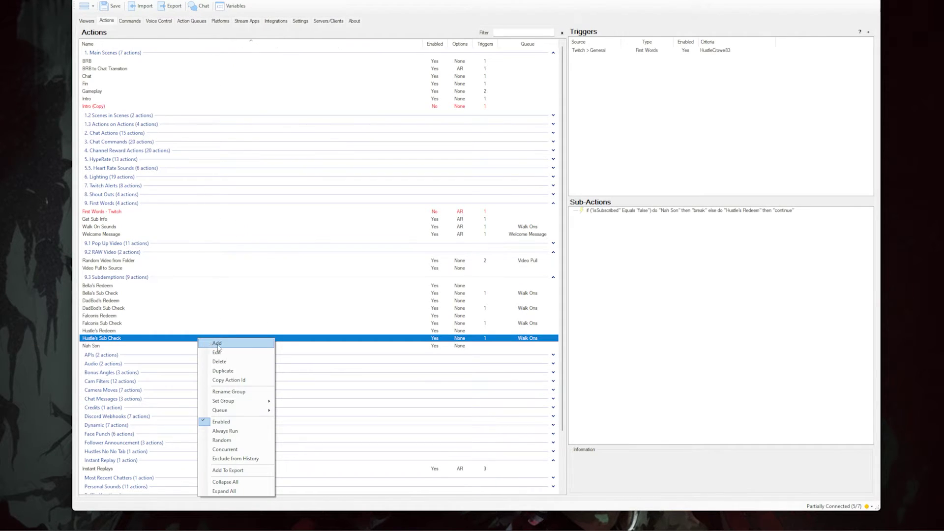
click(218, 345)
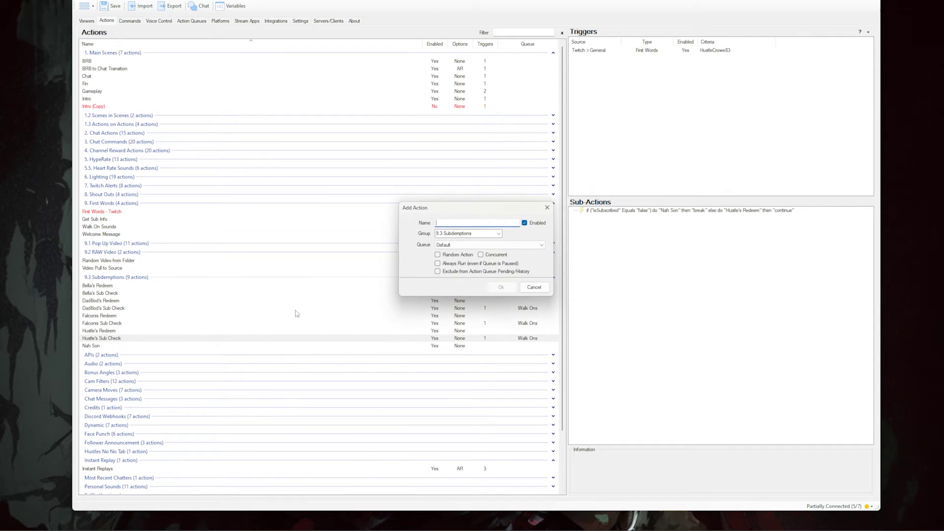
click(534, 288)
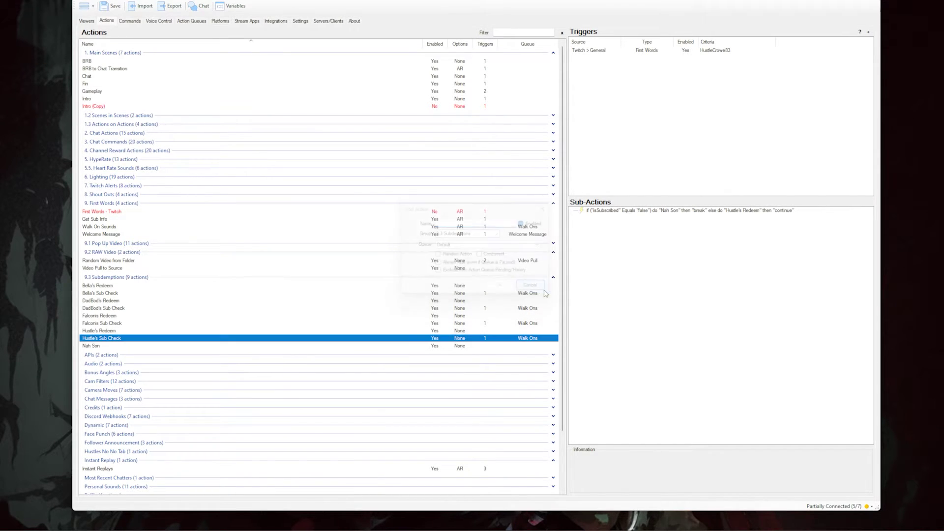
click(95, 346)
double_click(95, 346)
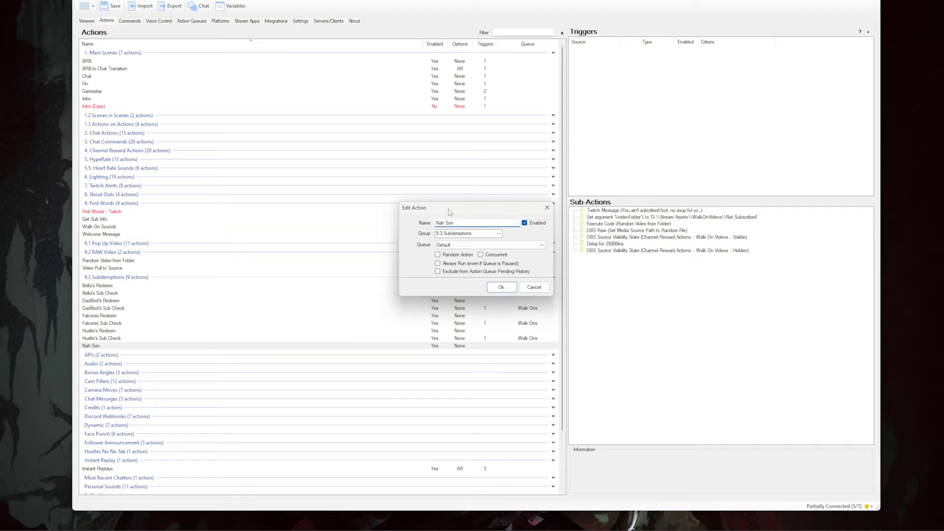
click(534, 287)
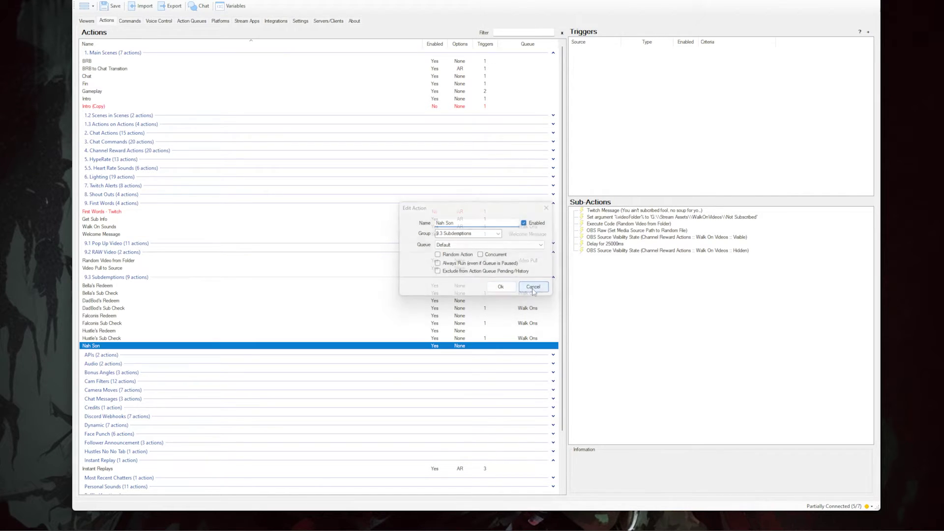
right_click(649, 281)
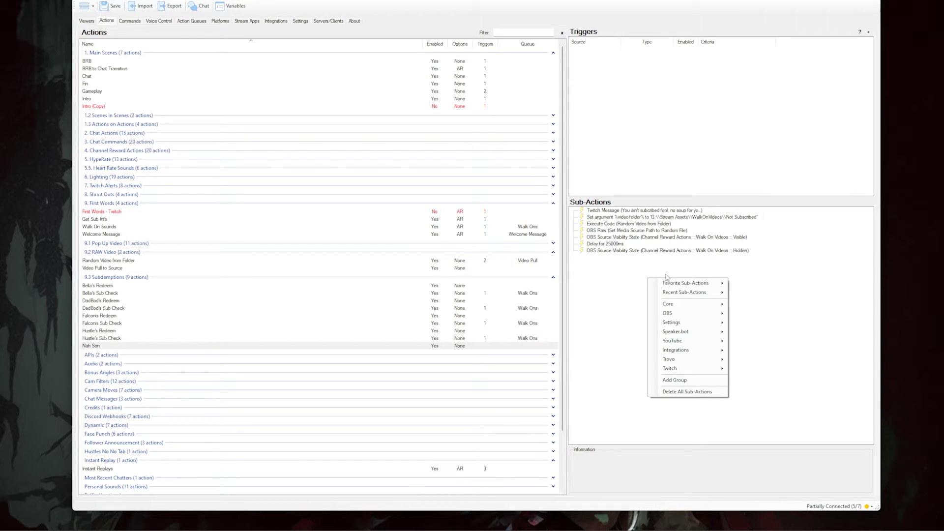
mouse_move(677, 305)
mouse_move(767, 325)
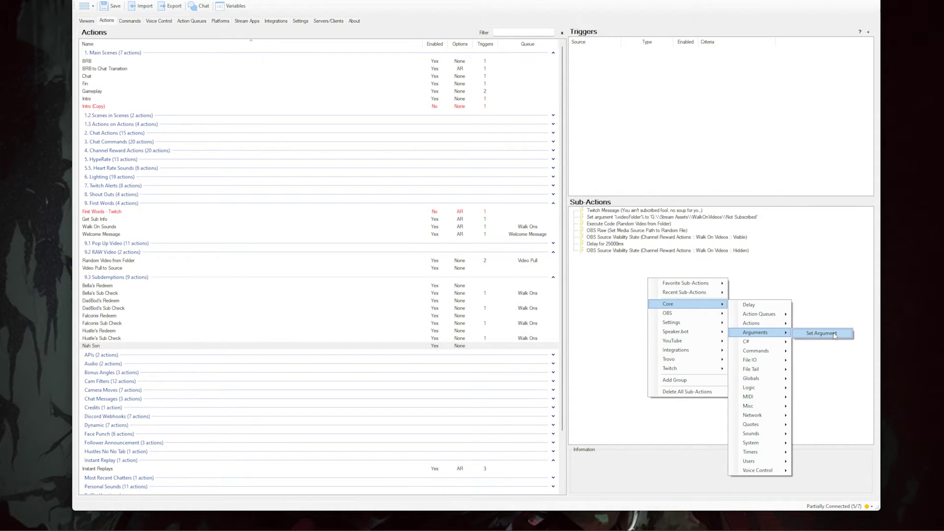
click(834, 293)
double_click(665, 218)
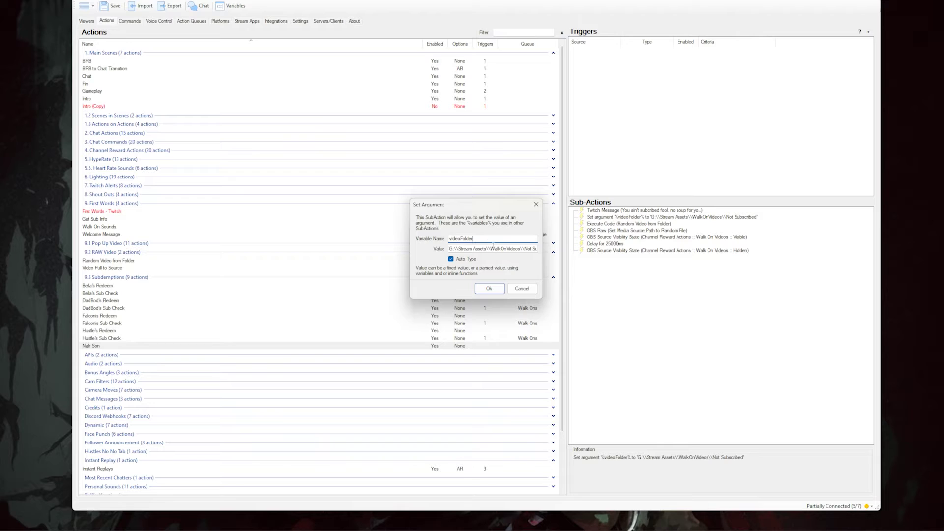
click(497, 249)
click(522, 290)
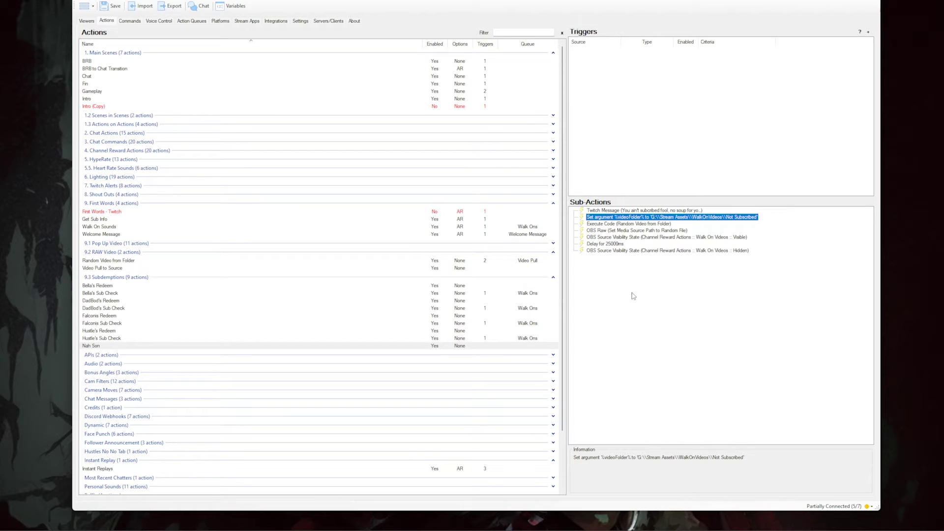
right_click(633, 295)
mouse_move(652, 319)
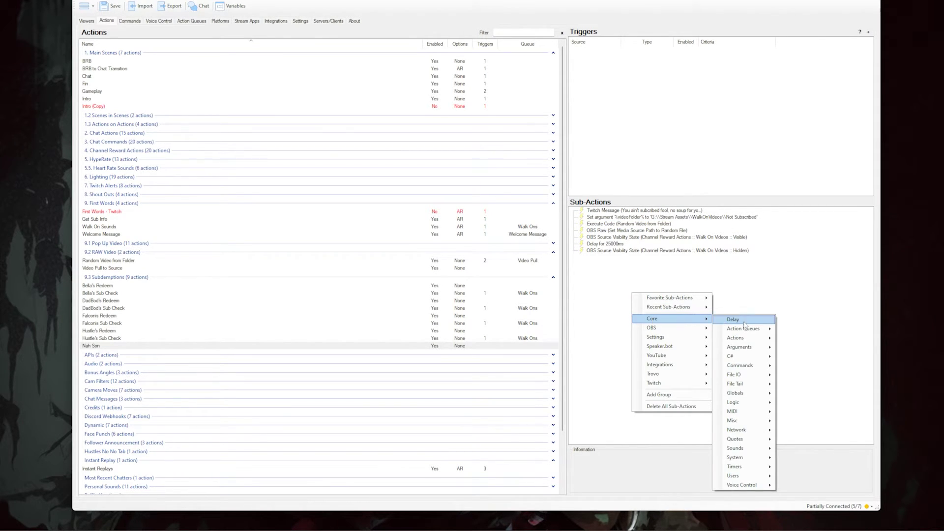
mouse_move(748, 356)
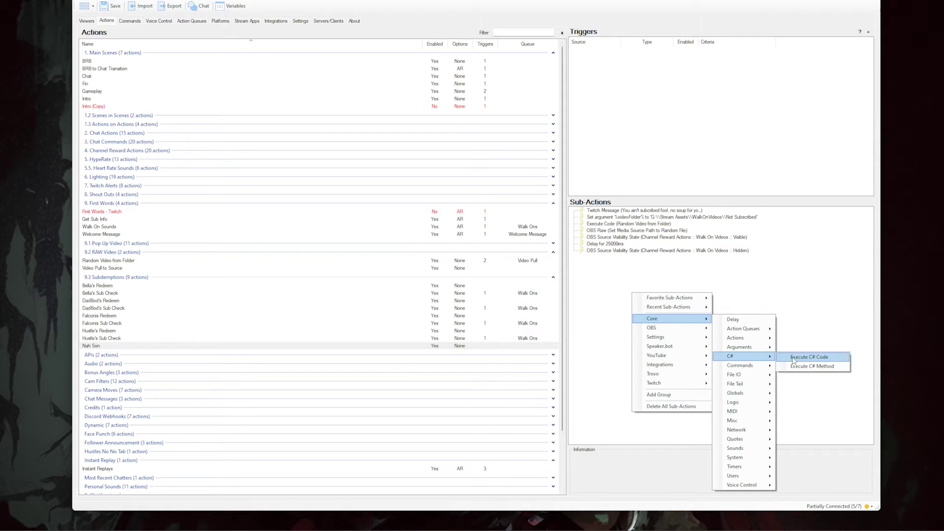
click(800, 326)
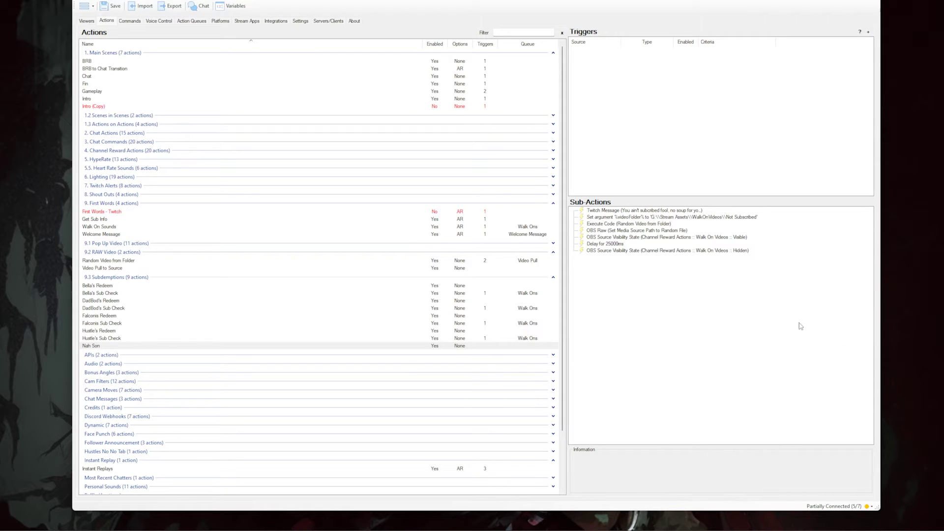
double_click(628, 225)
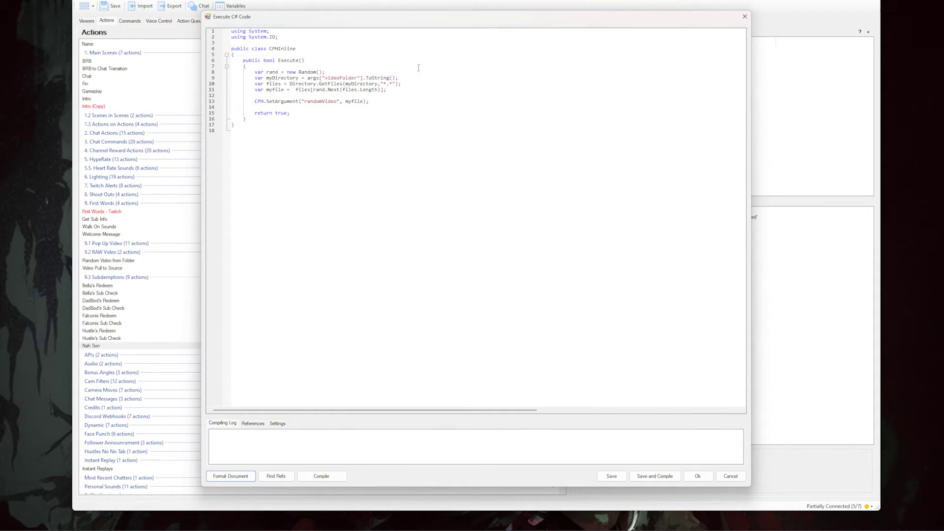
click(418, 67)
key(ctrl+a)
click(284, 184)
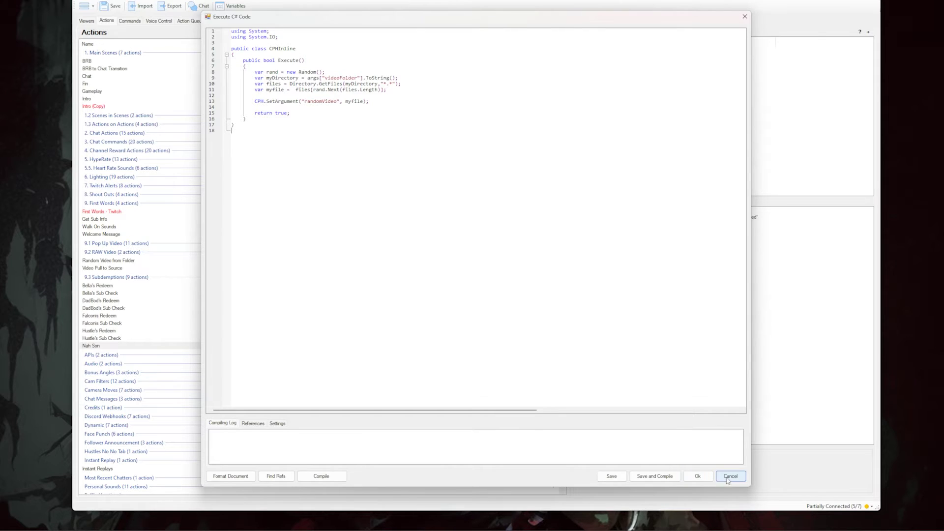
click(698, 477)
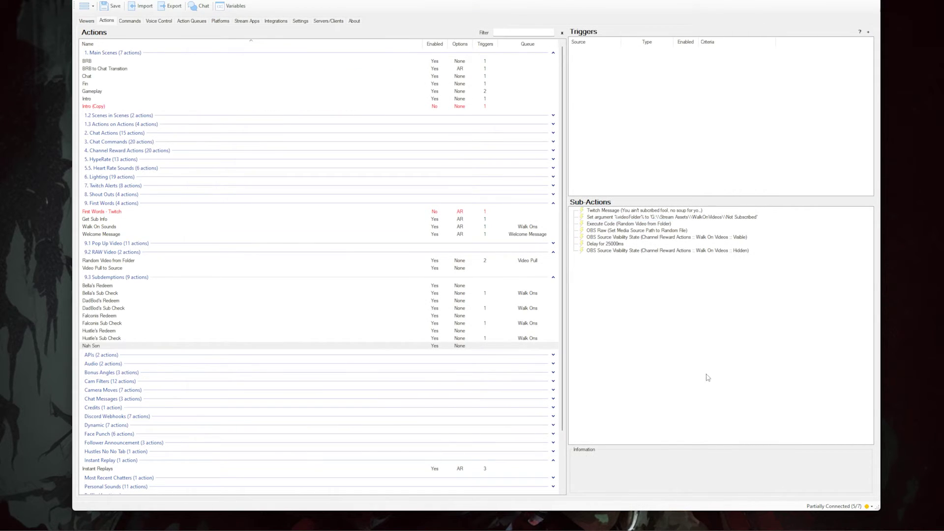
right_click(660, 293)
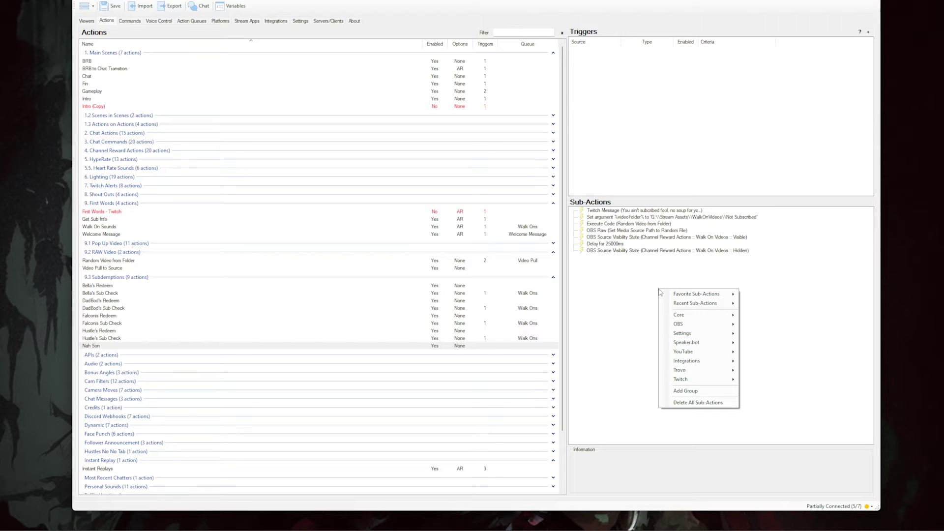
mouse_move(689, 324)
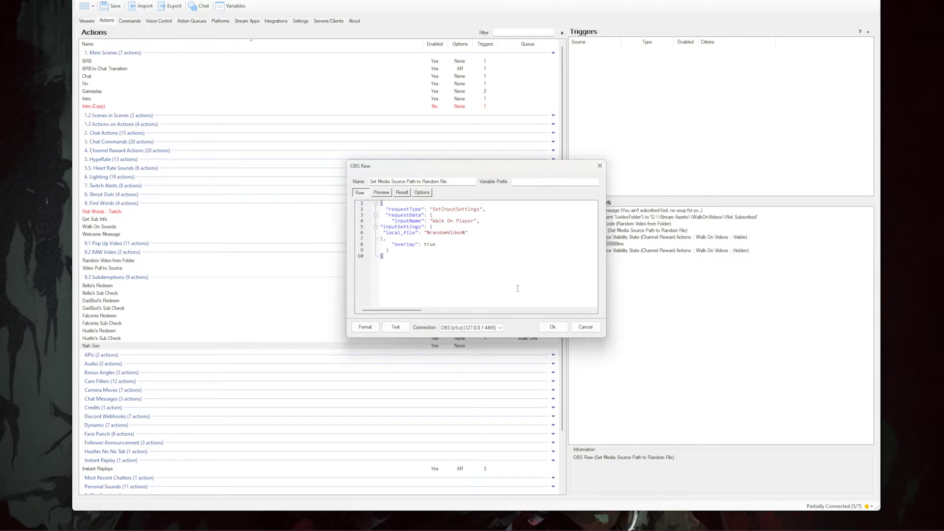
drag(517, 288, 374, 209)
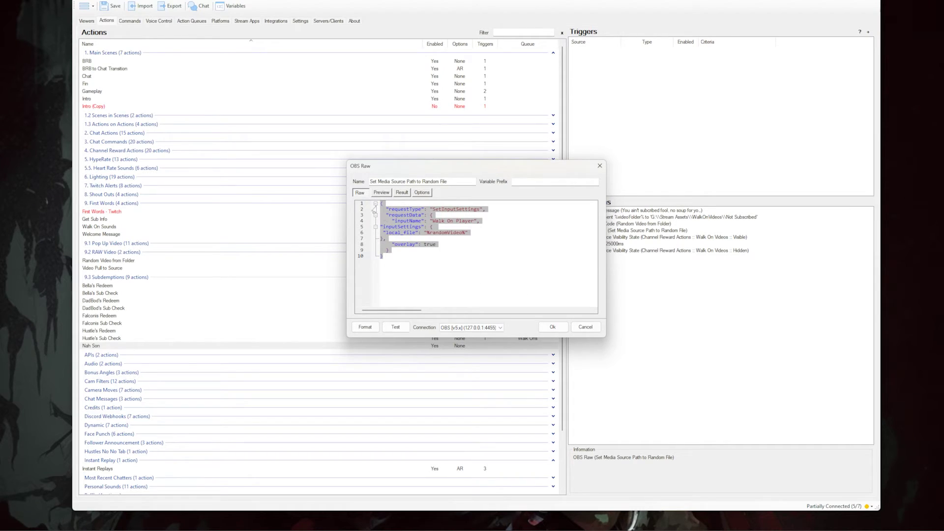
click(526, 284)
click(553, 327)
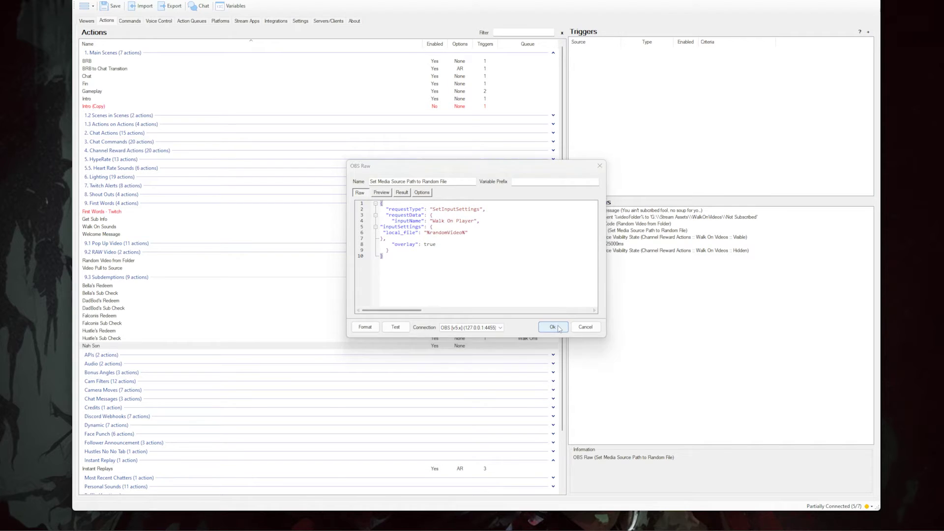
click(656, 312)
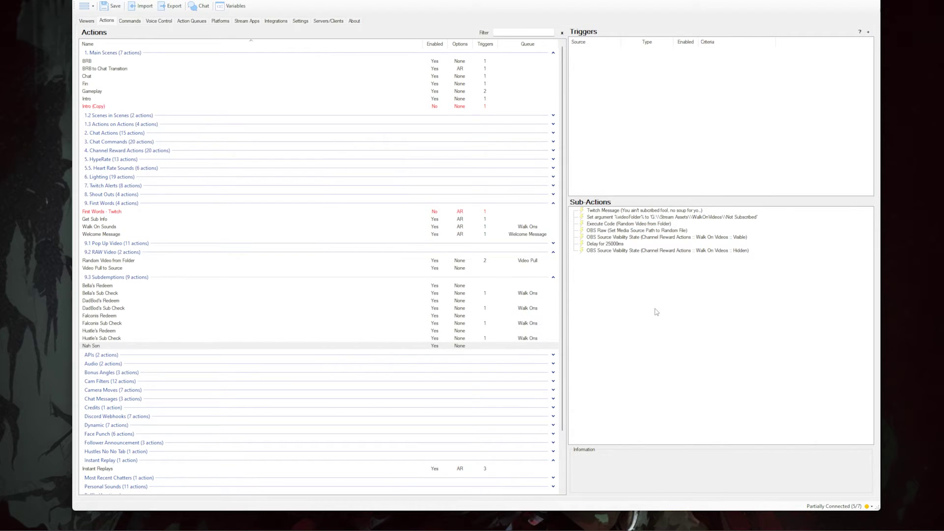
- Locate OBS > Sources > Set Source Visibility State, then inspect the Walk On Videos Visible step
right_click(649, 281)
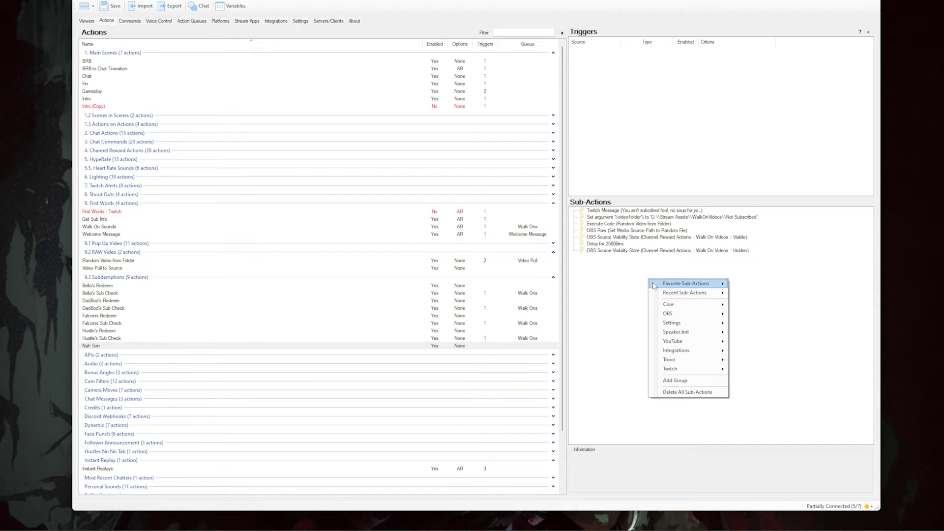
mouse_move(683, 333)
mouse_move(683, 315)
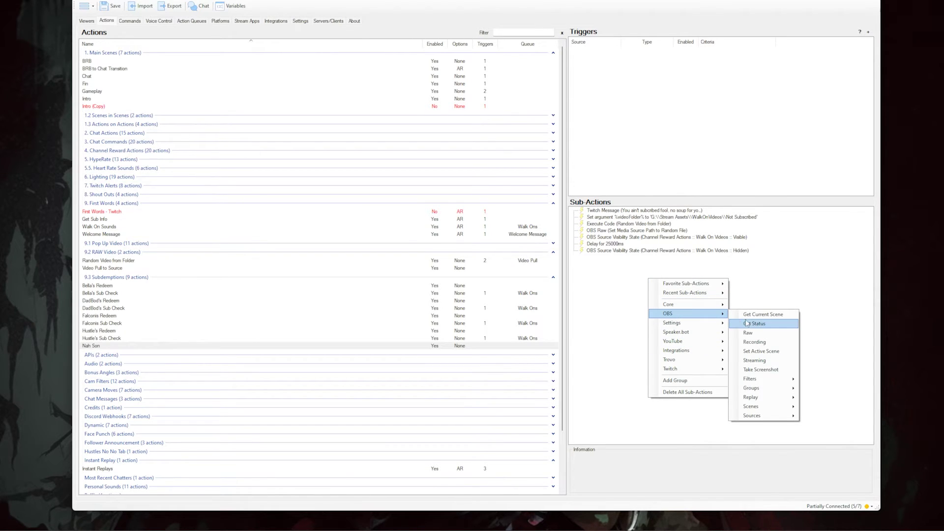
mouse_move(782, 417)
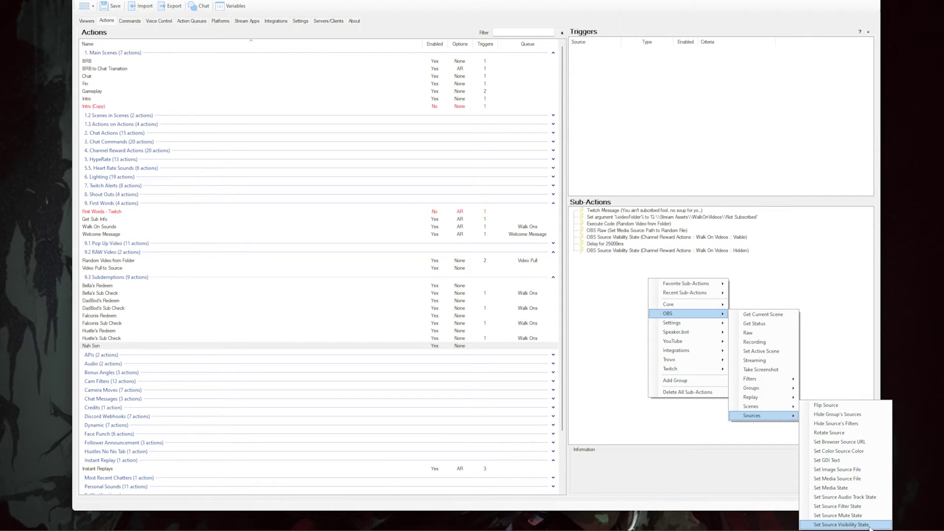
click(682, 453)
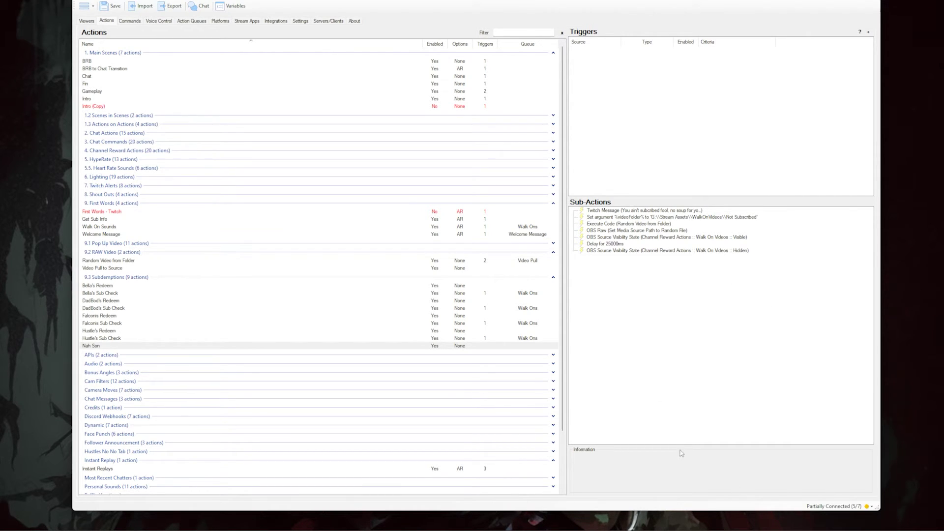
double_click(628, 238)
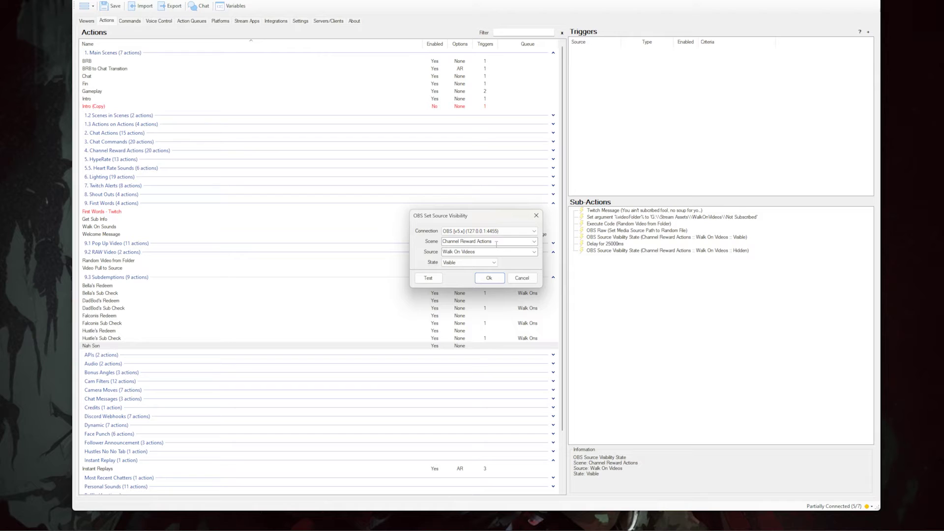
click(498, 254)
- Locate Core > Delay, then review the fixed 25000 ms Delay step's settings
click(522, 278)
click(611, 284)
right_click(606, 271)
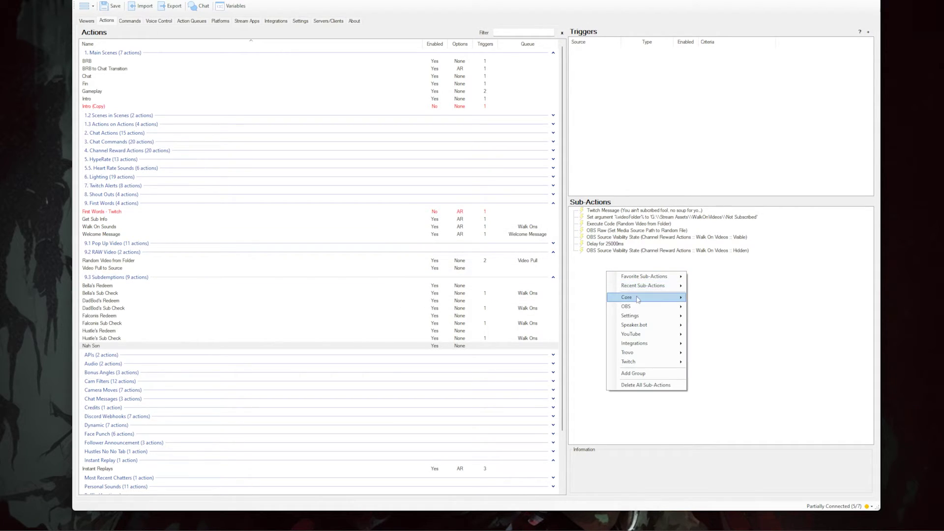
mouse_move(638, 299)
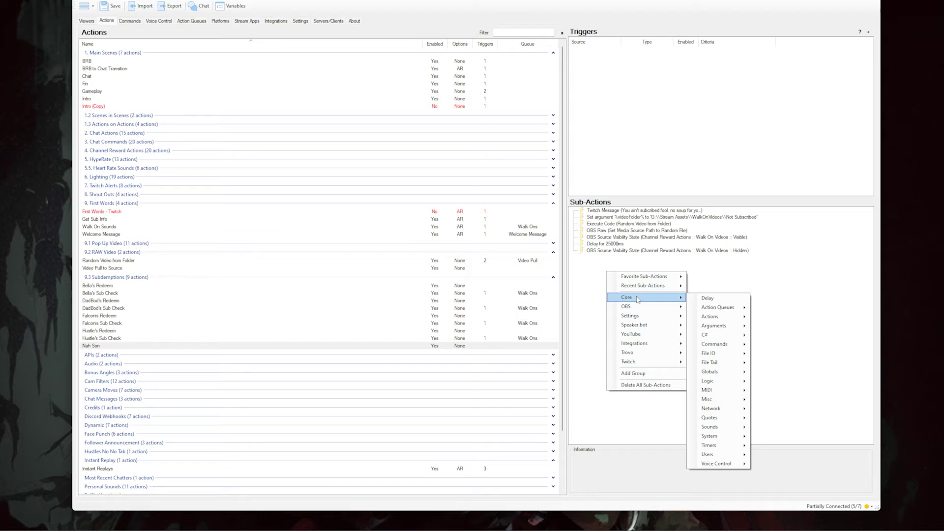
key(Escape)
double_click(611, 244)
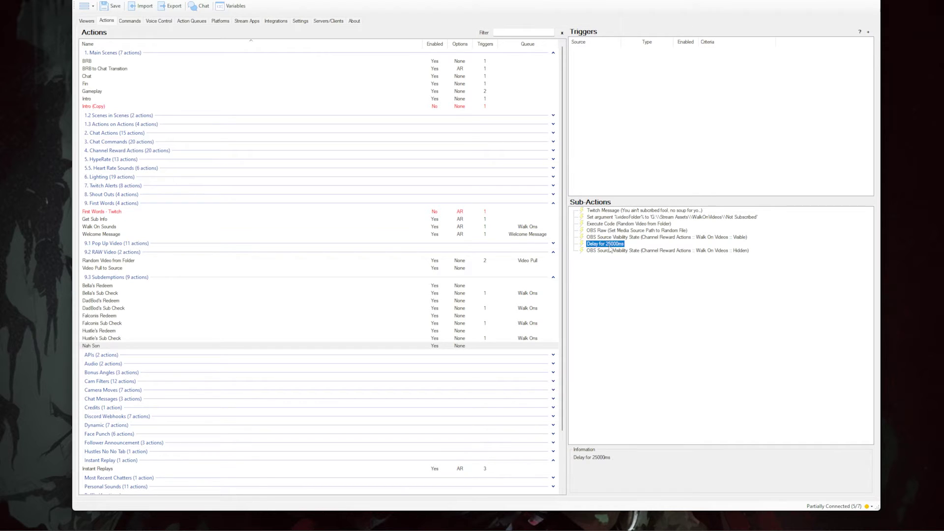
click(487, 228)
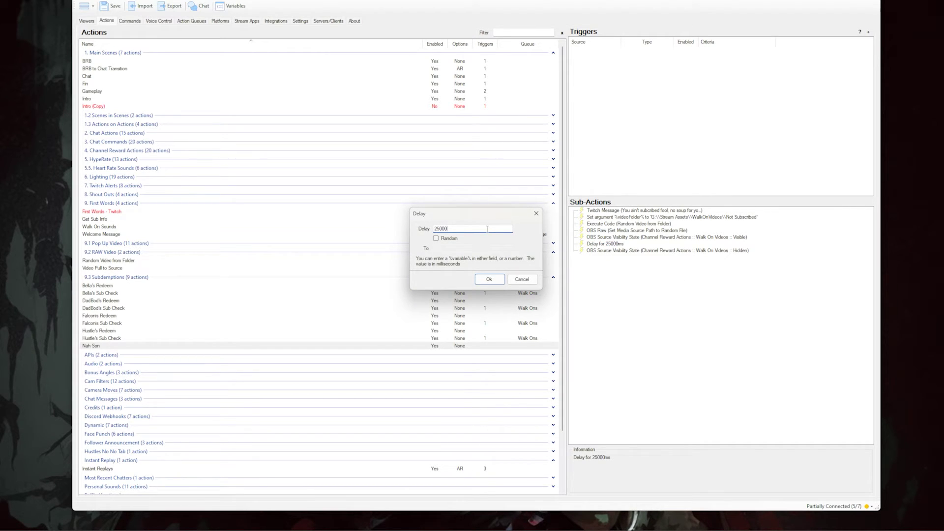
click(489, 279)
right_click(630, 241)
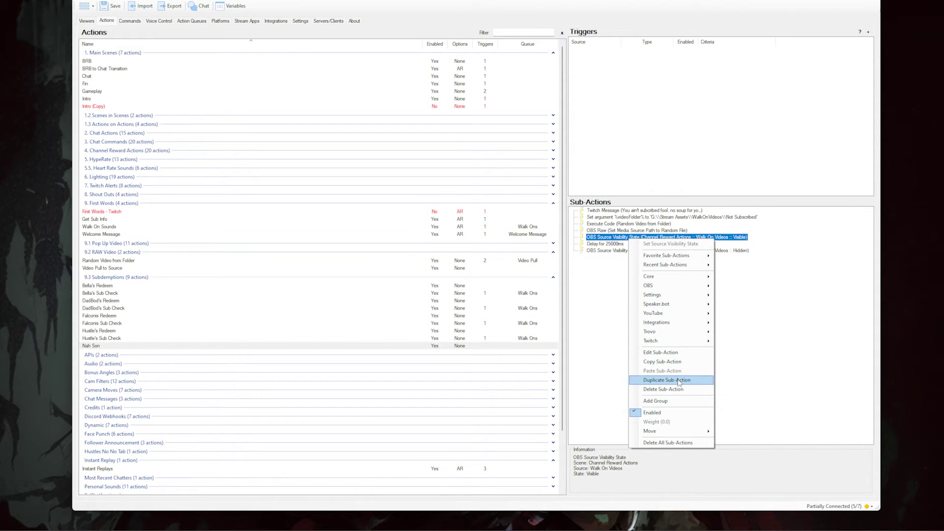
click(592, 295)
double_click(613, 251)
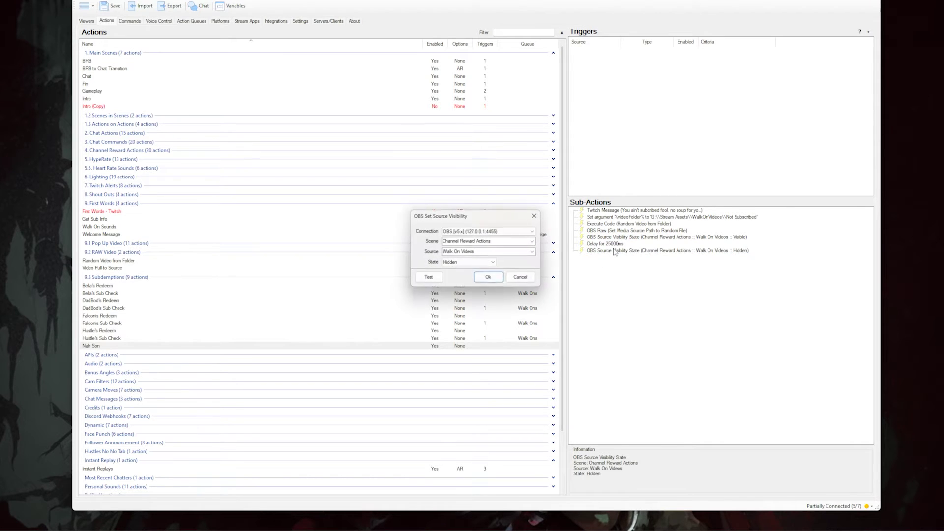
click(517, 278)
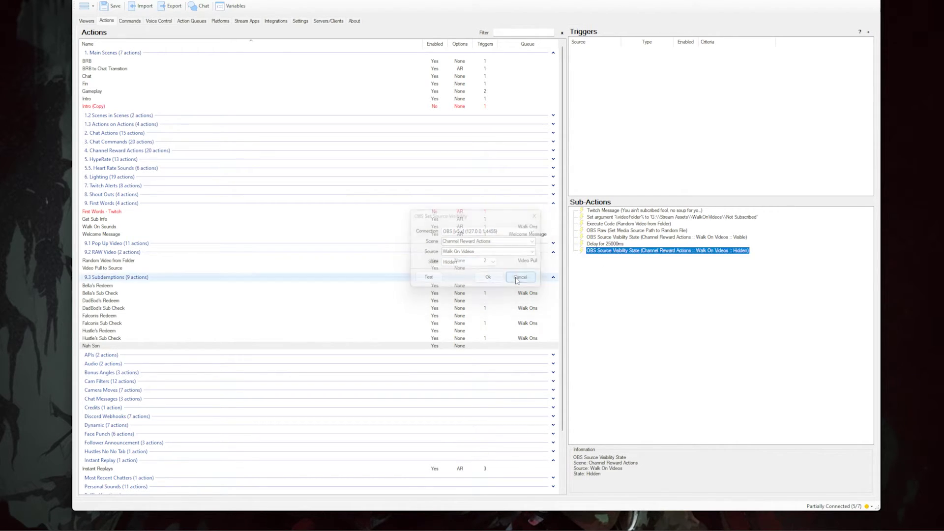
click(654, 312)
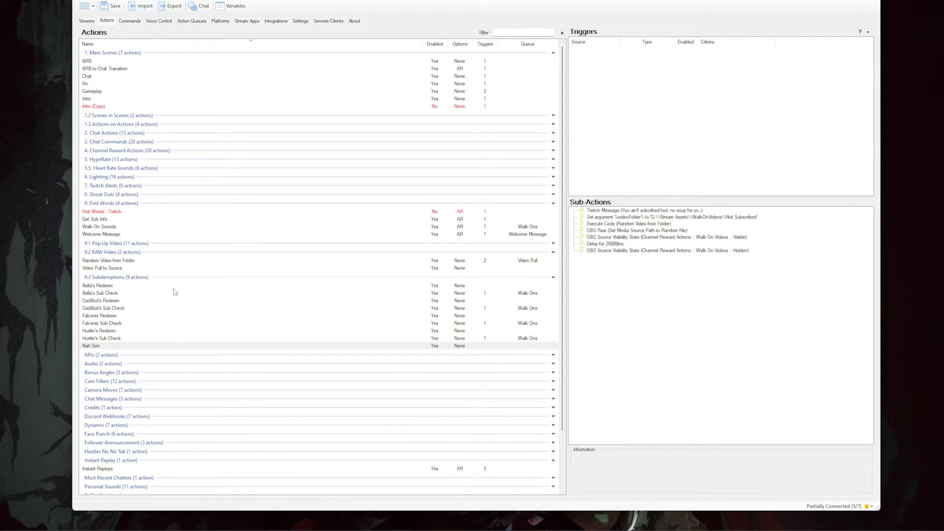
- Review the first redeem action's properties, then locate OBS > Raw among sub-actions
right_click(98, 286)
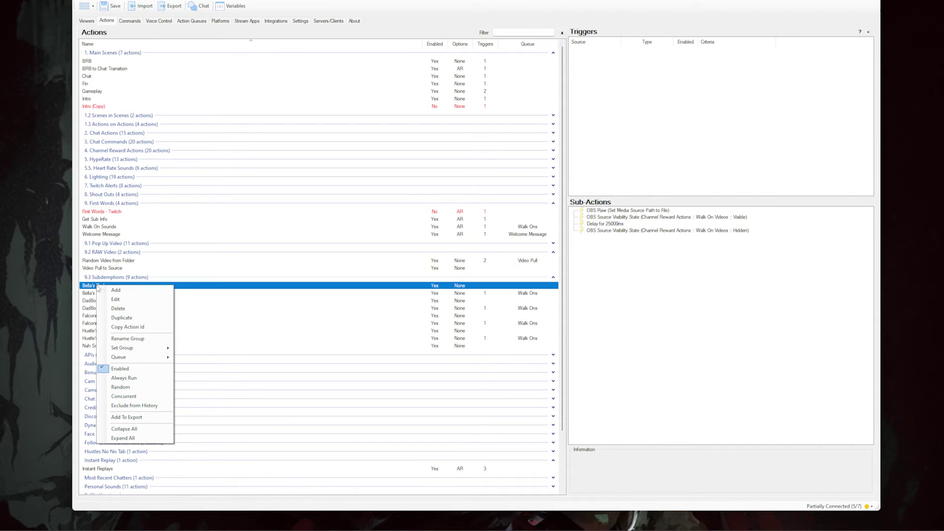
click(133, 298)
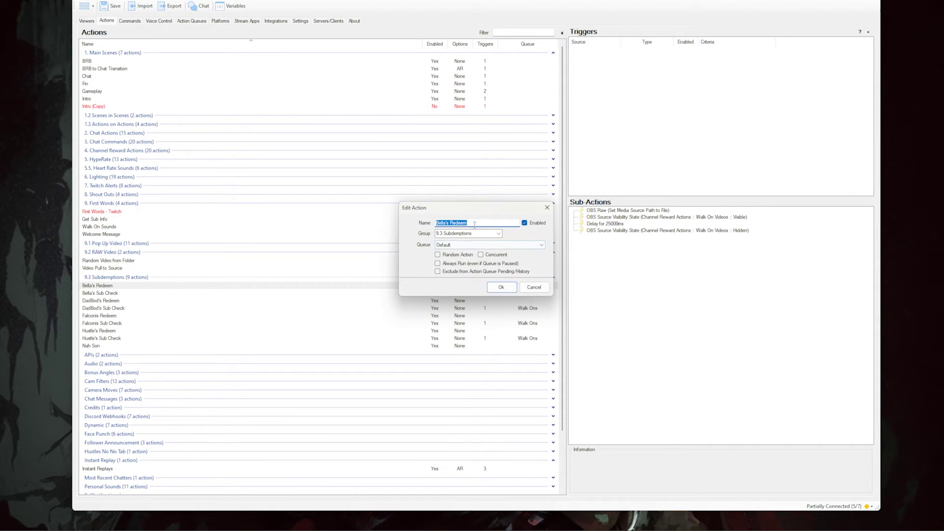
click(475, 223)
click(510, 289)
right_click(671, 270)
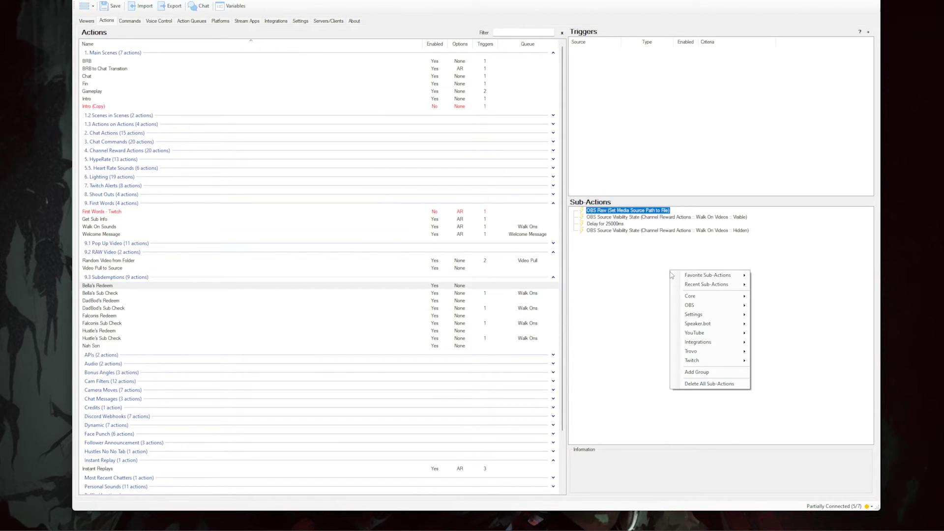
mouse_move(701, 306)
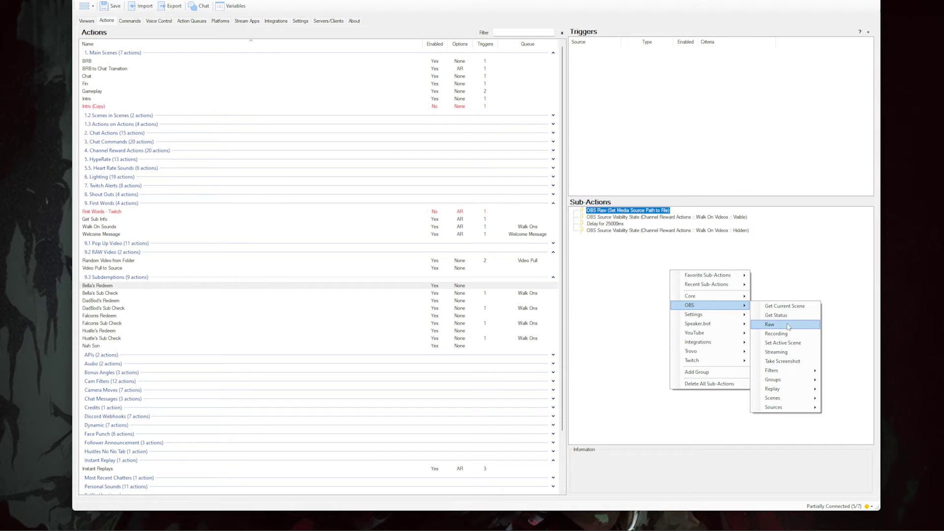
click(778, 269)
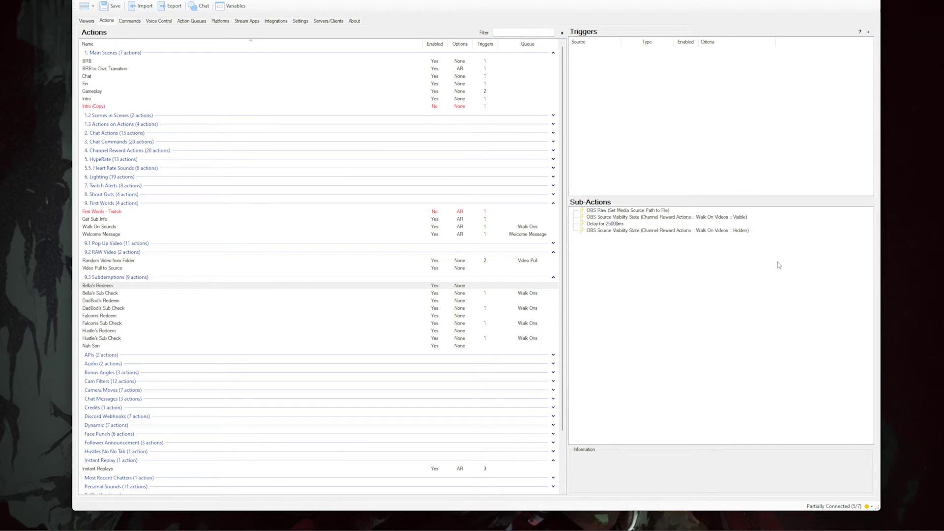
double_click(611, 211)
click(484, 274)
key(ctrl+a)
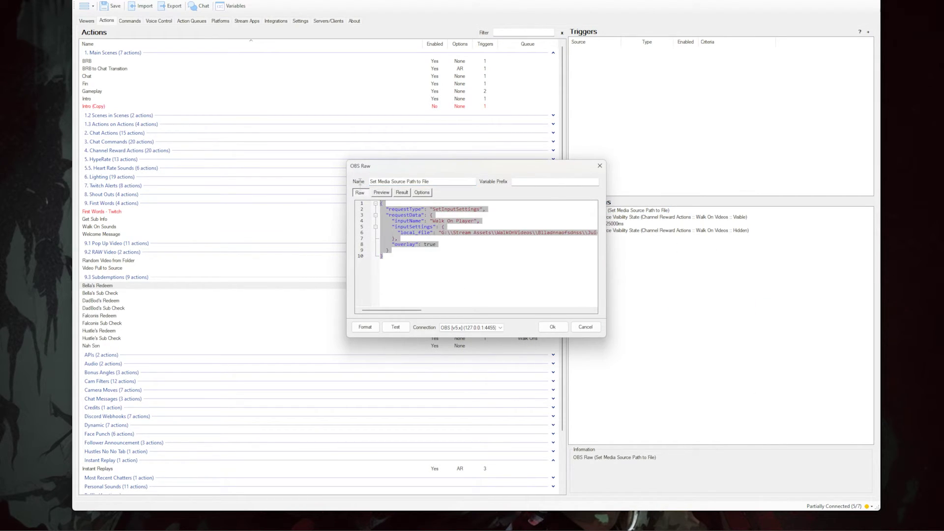
click(398, 260)
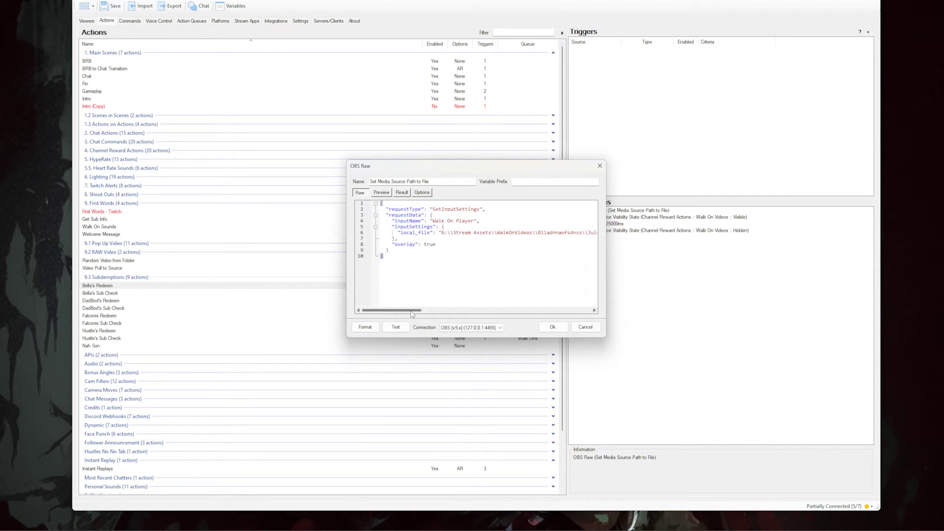
mouse_move(394, 310)
mouse_down()
mouse_move(443, 311)
mouse_move(405, 316)
mouse_up()
drag(401, 232, 436, 239)
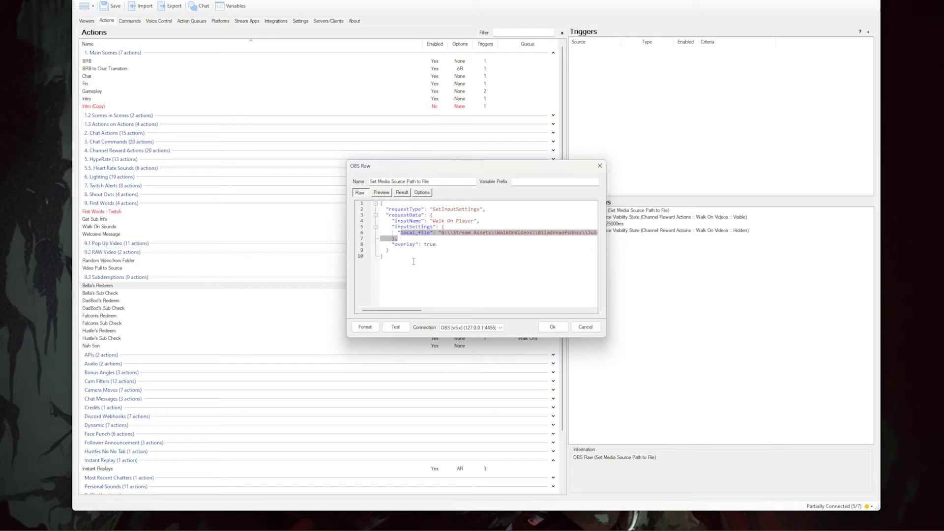
click(585, 327)
click(666, 294)
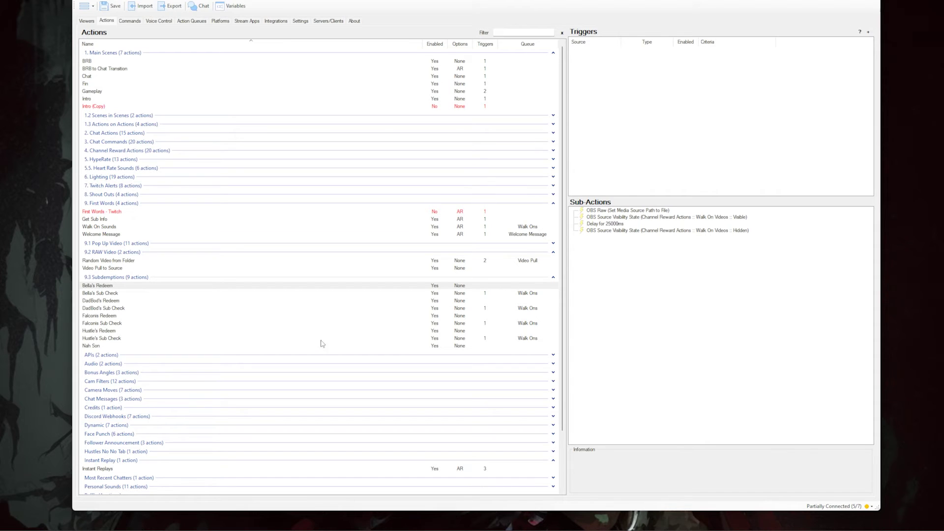
click(91, 346)
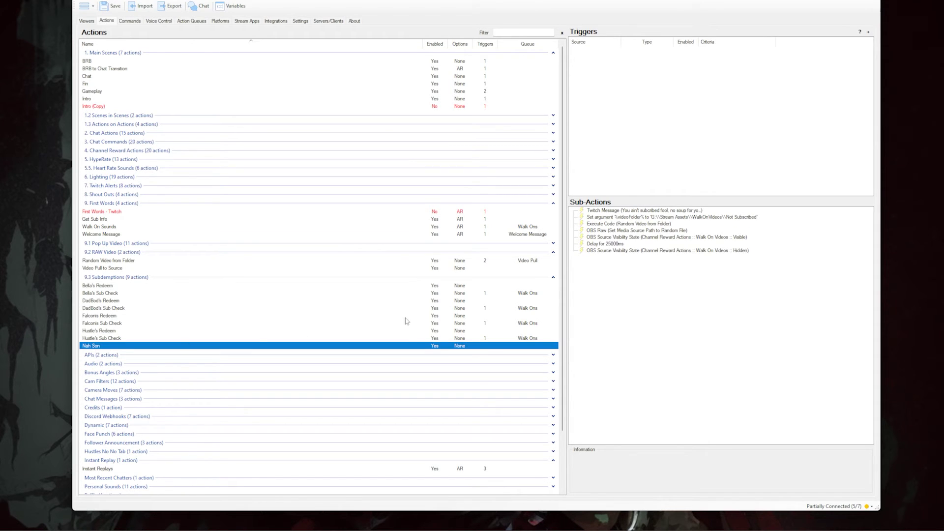
right_click(627, 239)
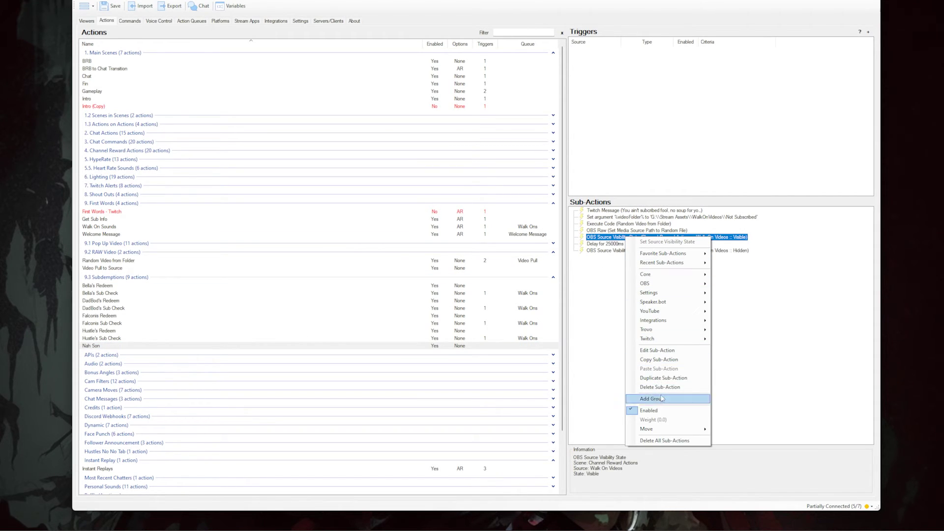
click(669, 361)
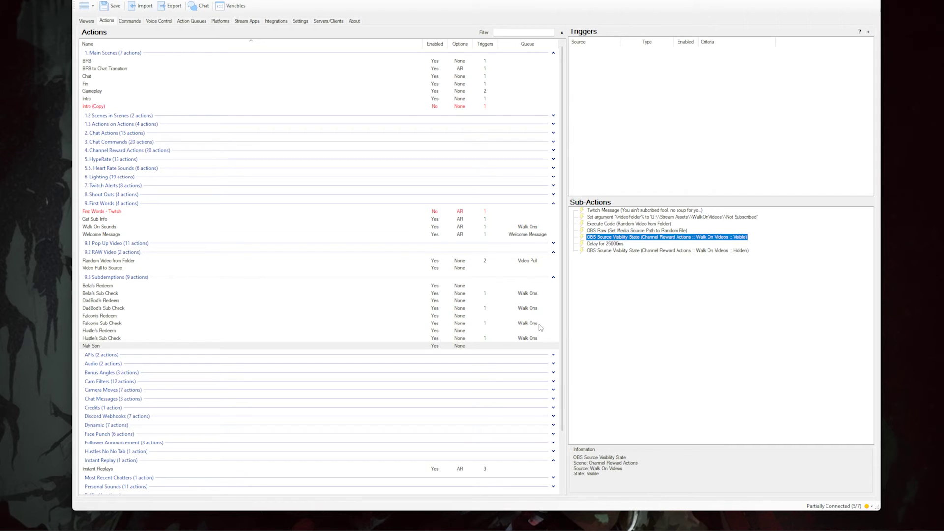
click(107, 287)
right_click(619, 262)
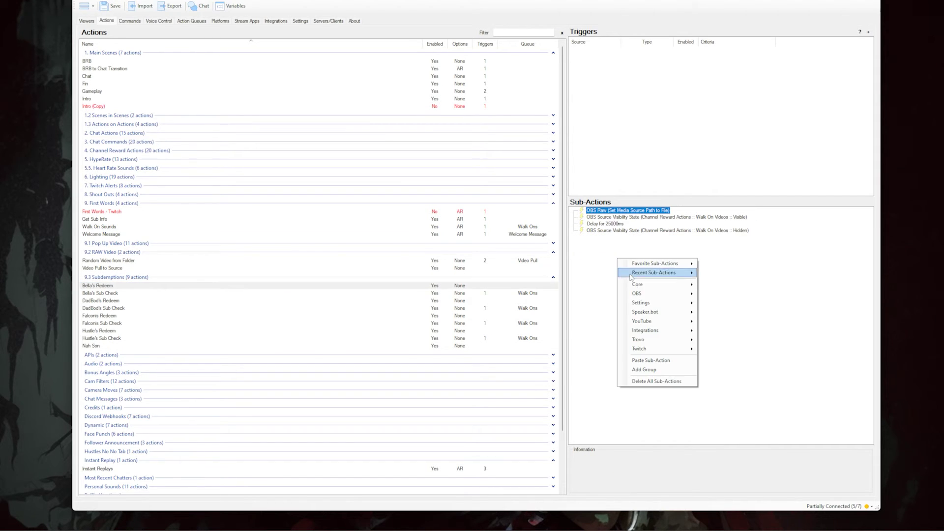
click(658, 361)
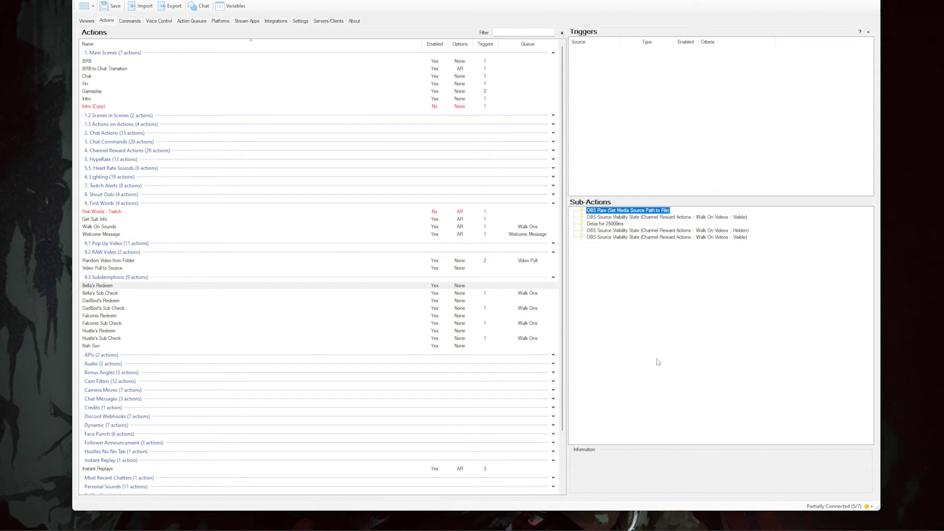
right_click(644, 240)
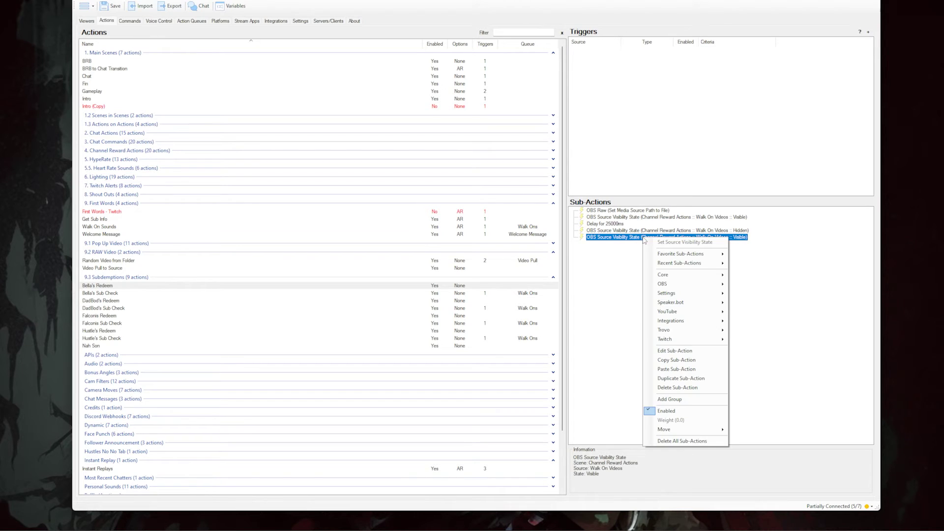
click(681, 388)
click(637, 292)
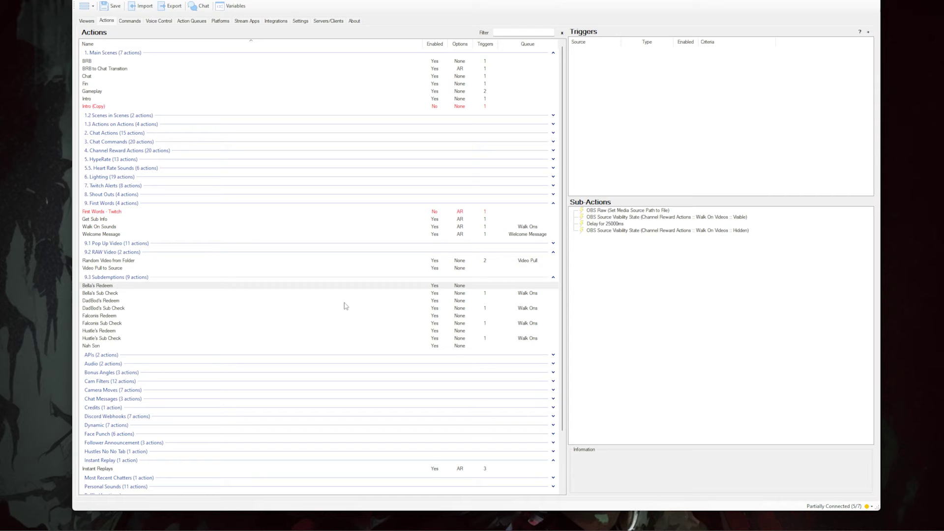
- Edit the Sub Check action's properties, keeping Walk Ons as its queue
right_click(109, 294)
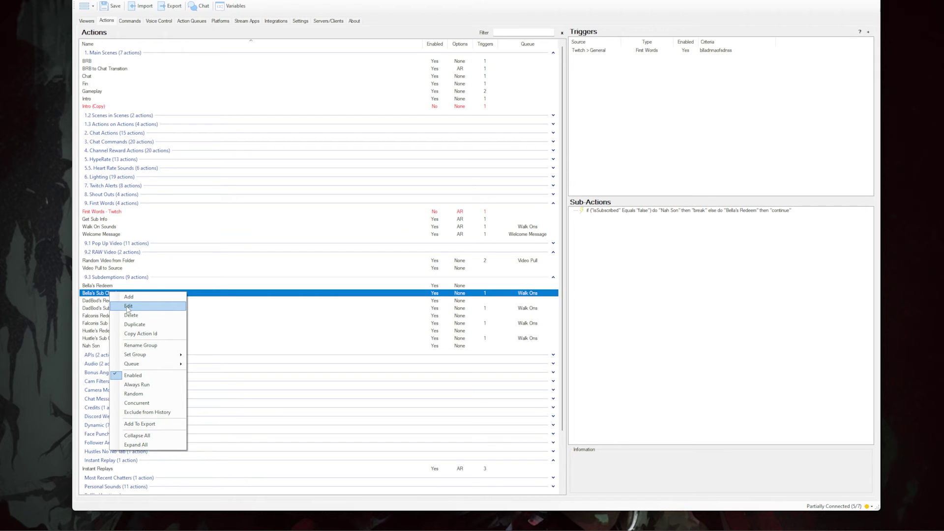
click(129, 307)
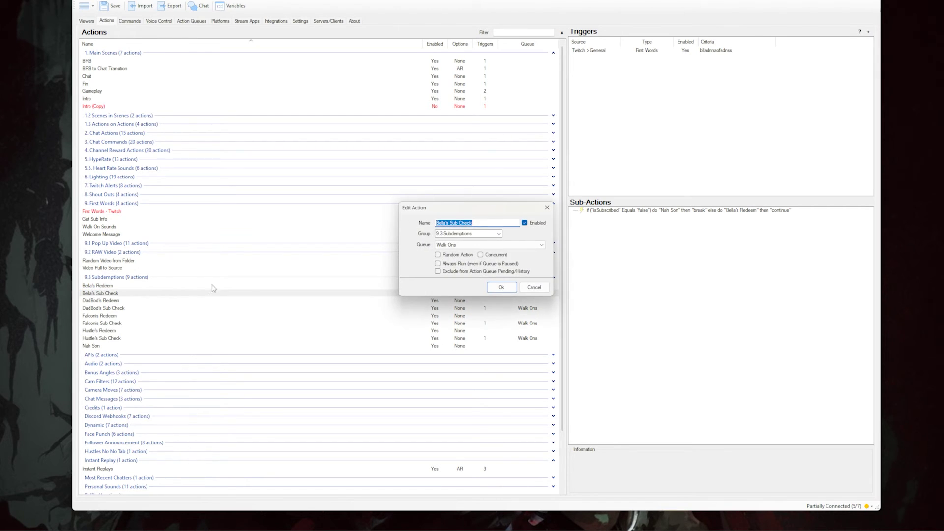
click(451, 223)
drag(472, 223, 451, 227)
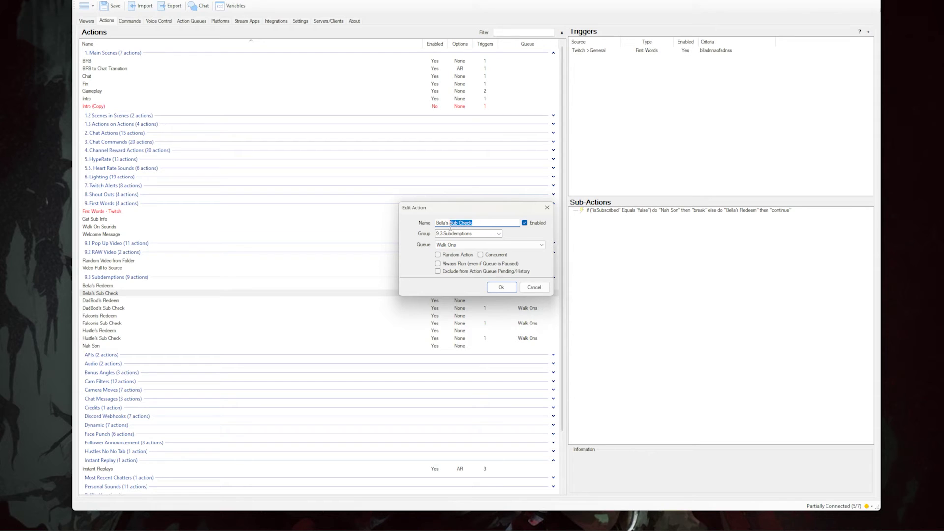
click(491, 221)
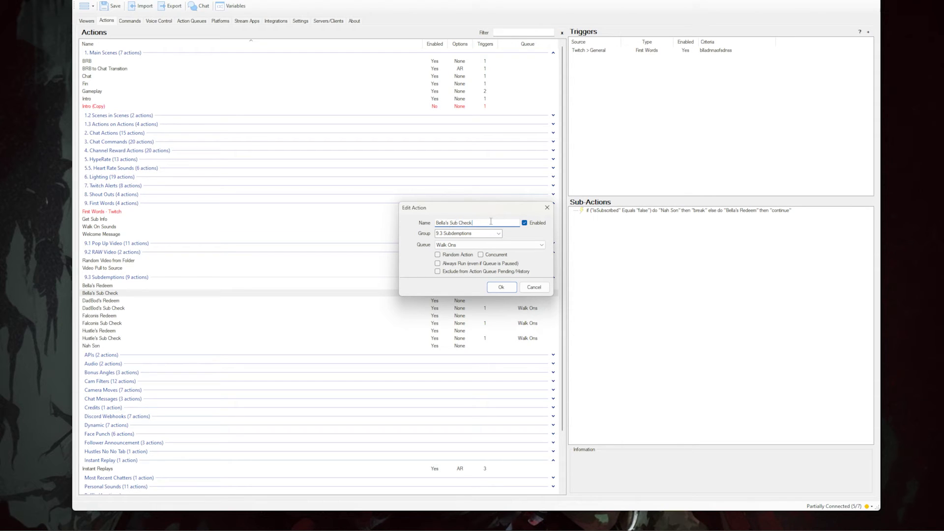
click(469, 246)
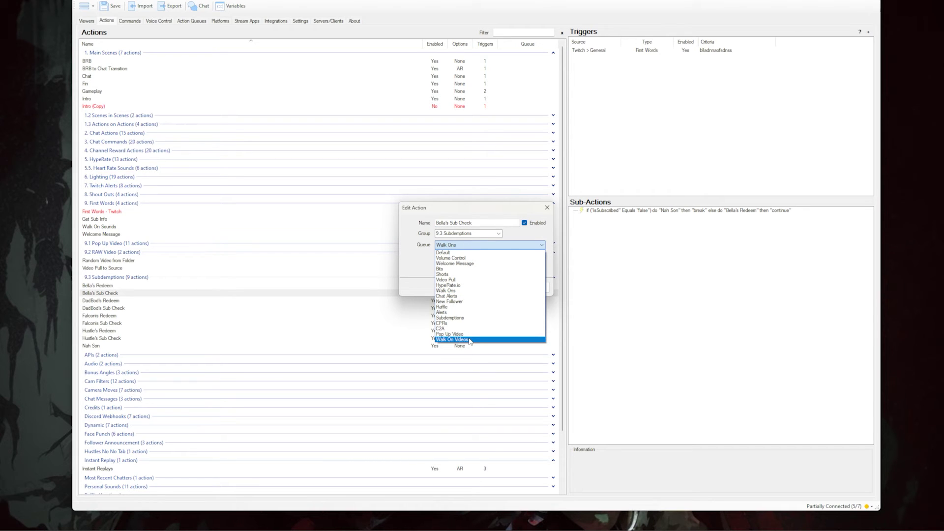
click(499, 291)
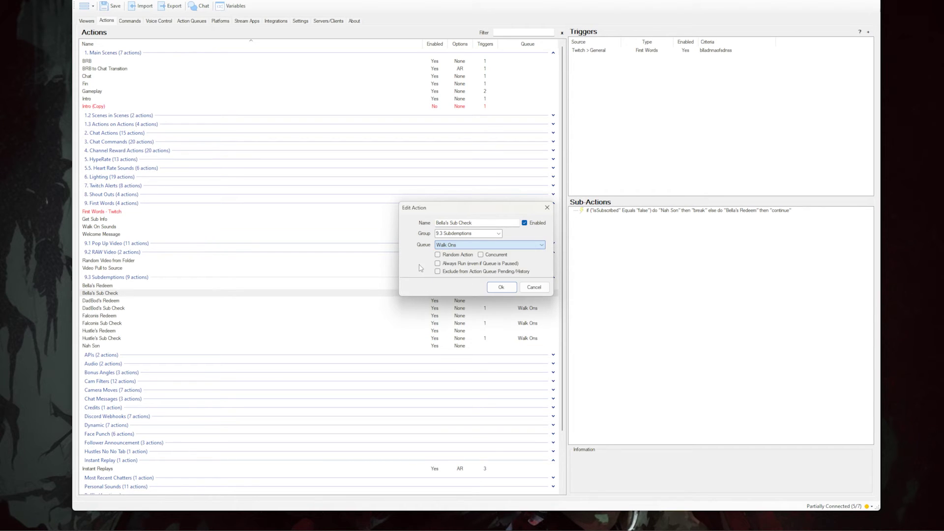
click(501, 289)
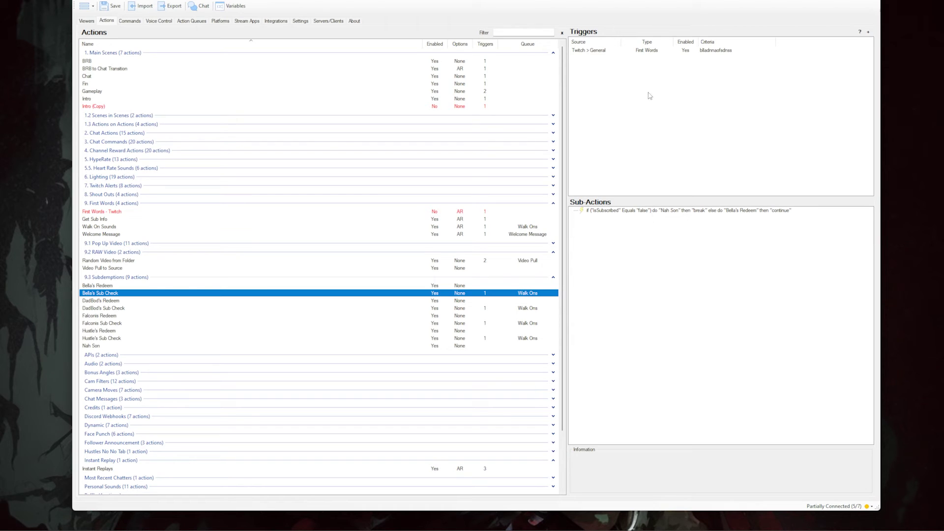
- Add a Twitch General First Words trigger and review its user name filter
right_click(658, 64)
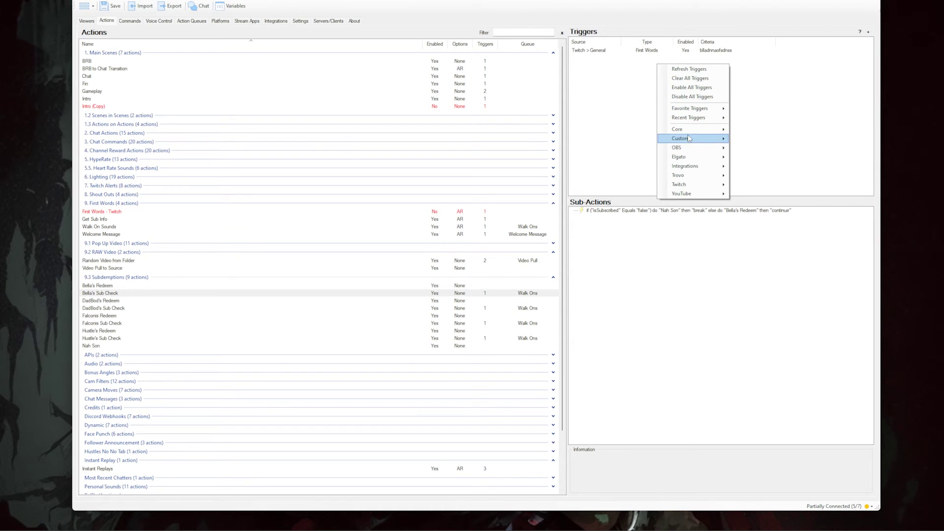
mouse_move(699, 184)
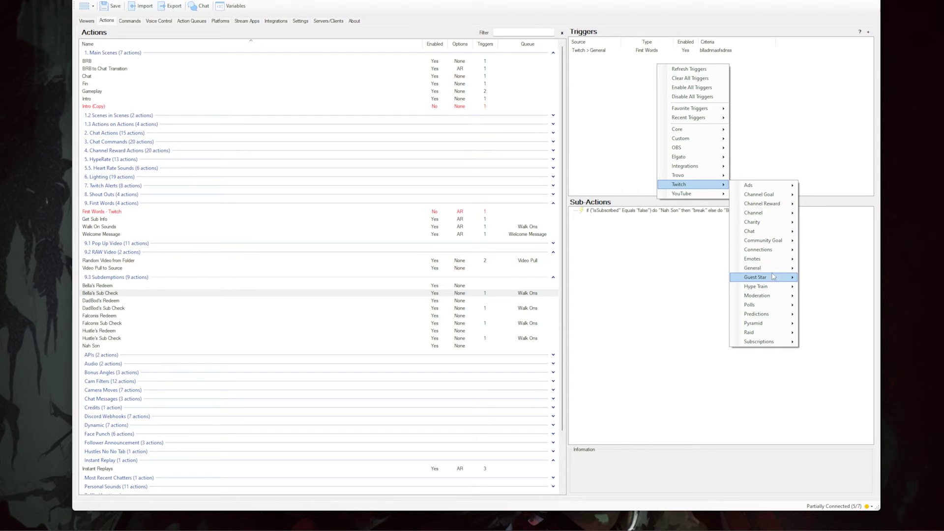
mouse_move(774, 268)
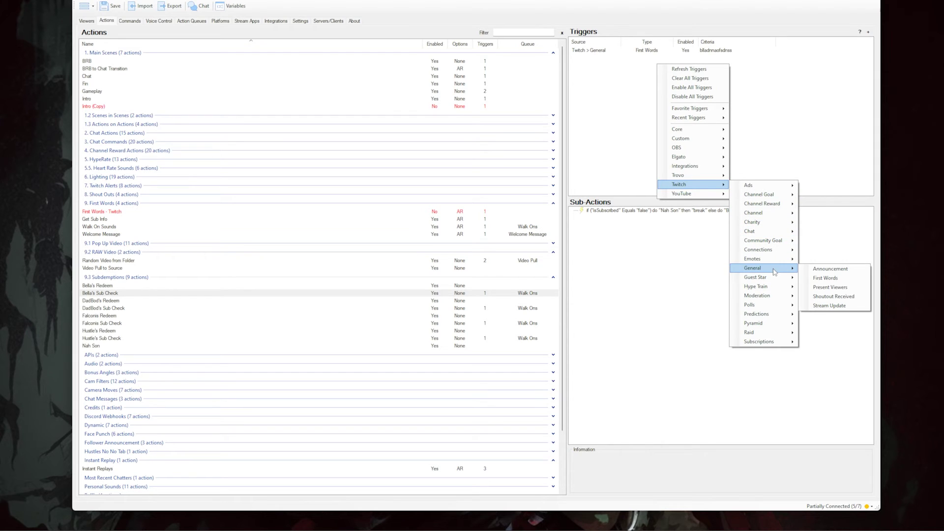
click(829, 278)
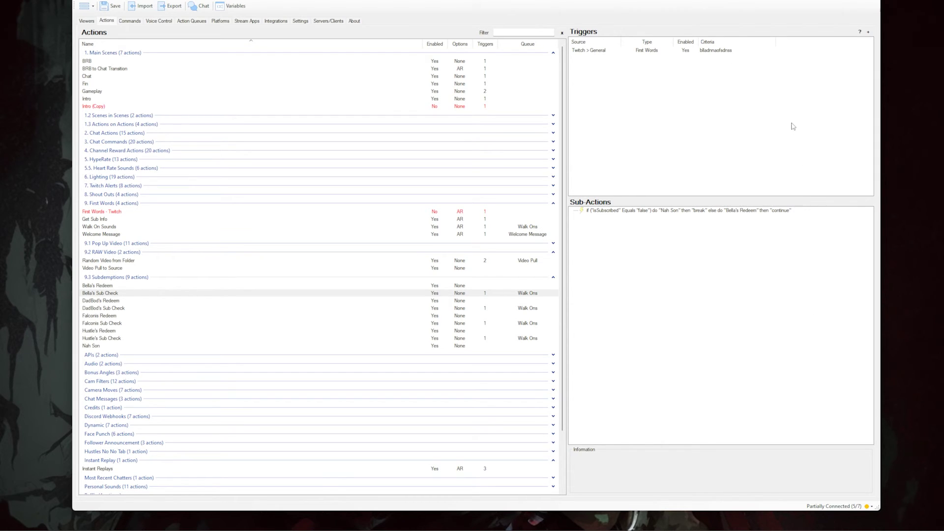
double_click(688, 52)
drag(506, 240, 401, 244)
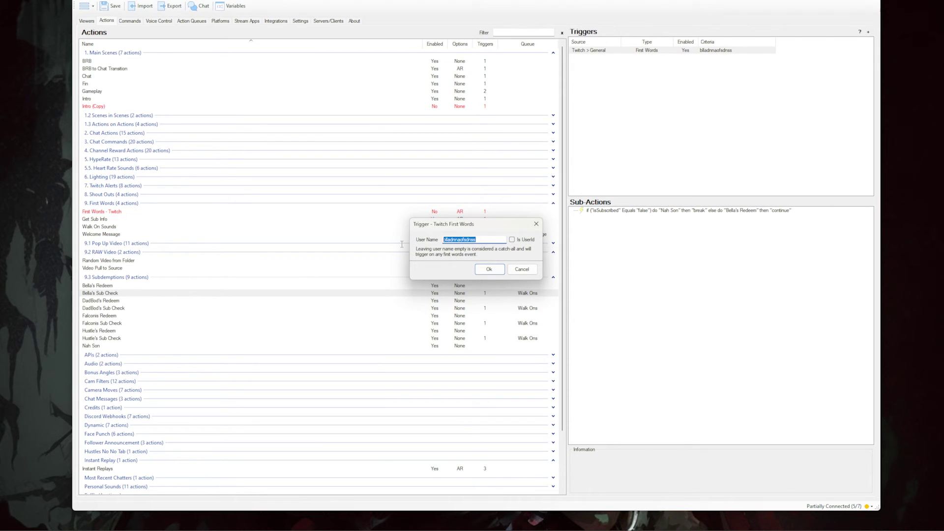
drag(401, 244, 480, 241)
- Cancel the trigger dialog and browse the Core > Logic > If/Else sub-action menu without adding anything
click(521, 269)
right_click(619, 263)
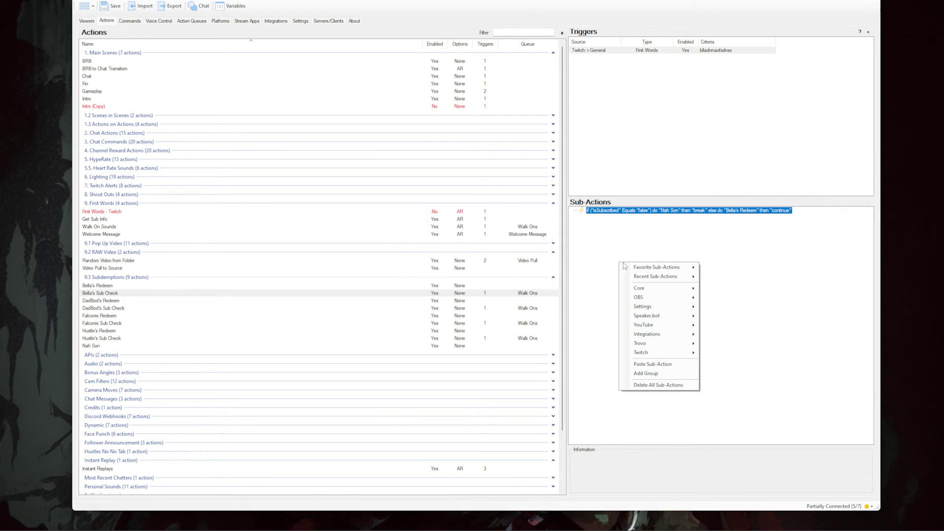
mouse_move(662, 288)
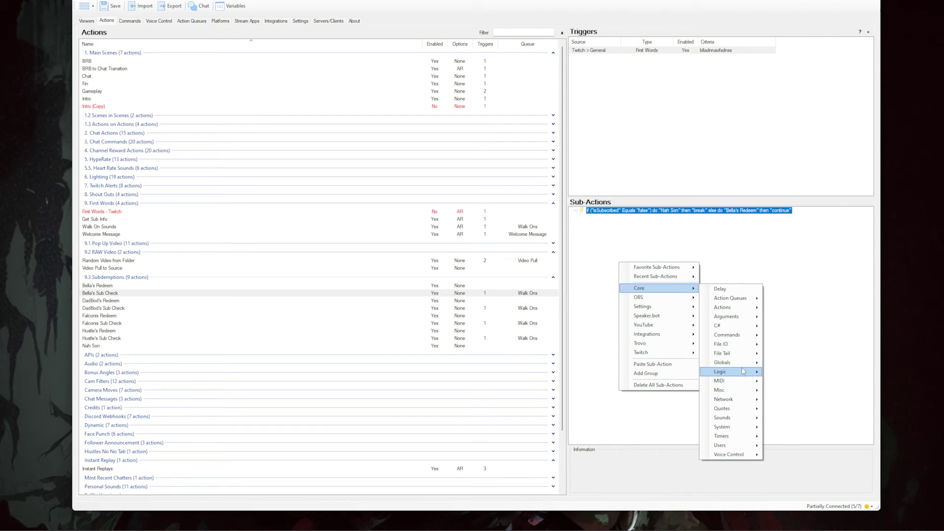
mouse_move(744, 372)
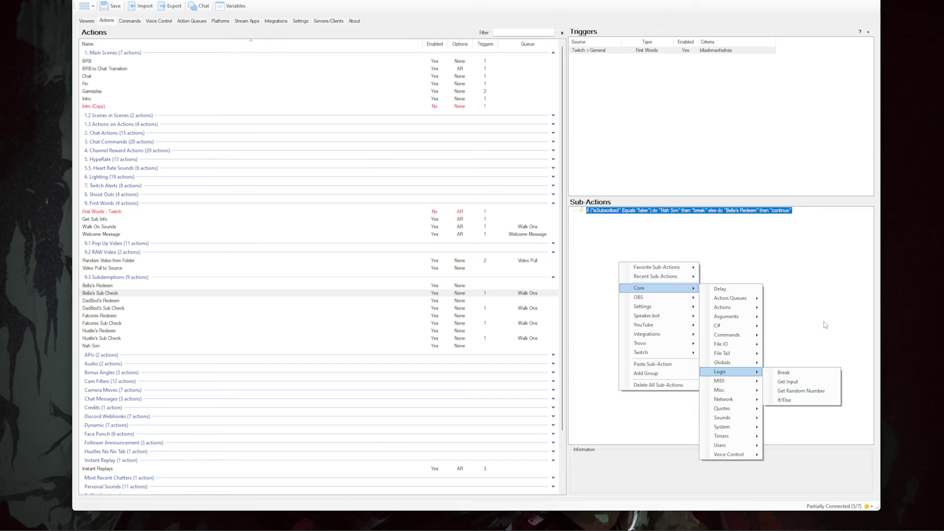
click(803, 298)
- Open the existing If/Else sub-action and review its isSubscribed equals false condition
click(645, 211)
double_click(645, 211)
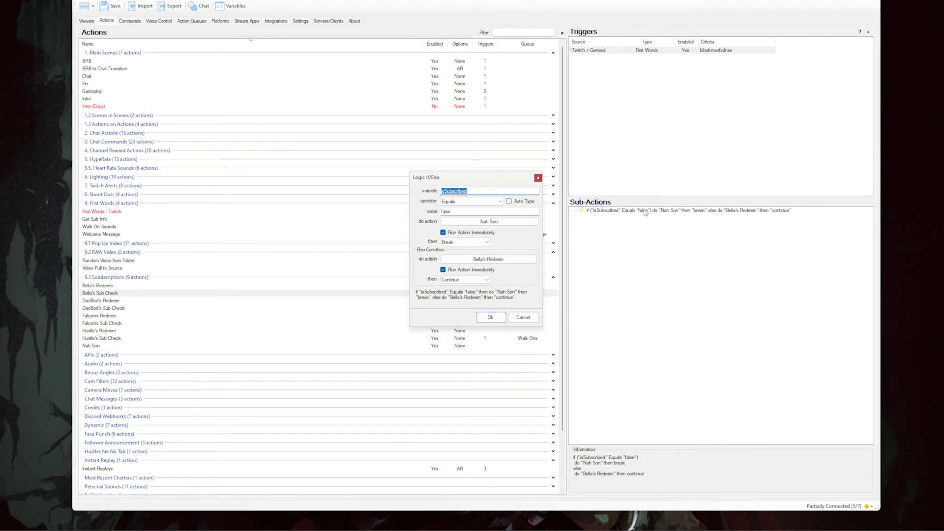
click(477, 191)
click(460, 213)
double_click(460, 213)
click(460, 213)
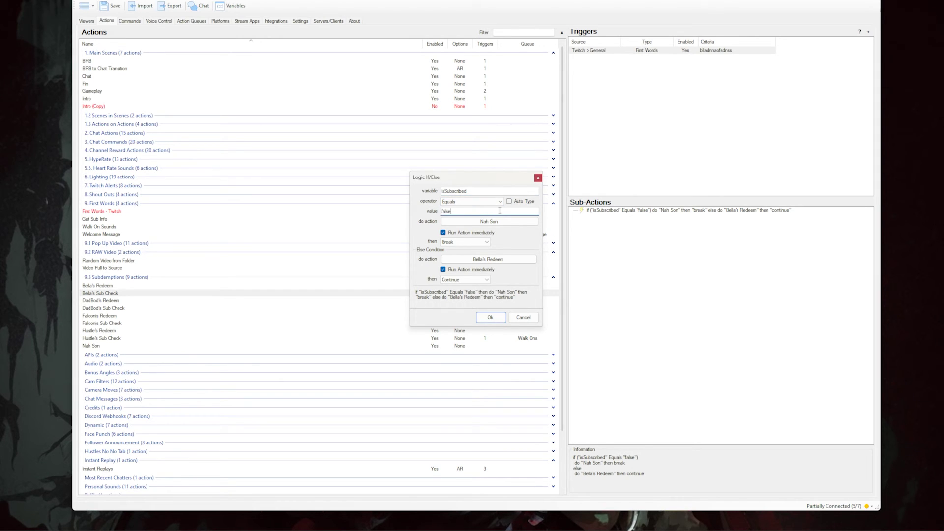